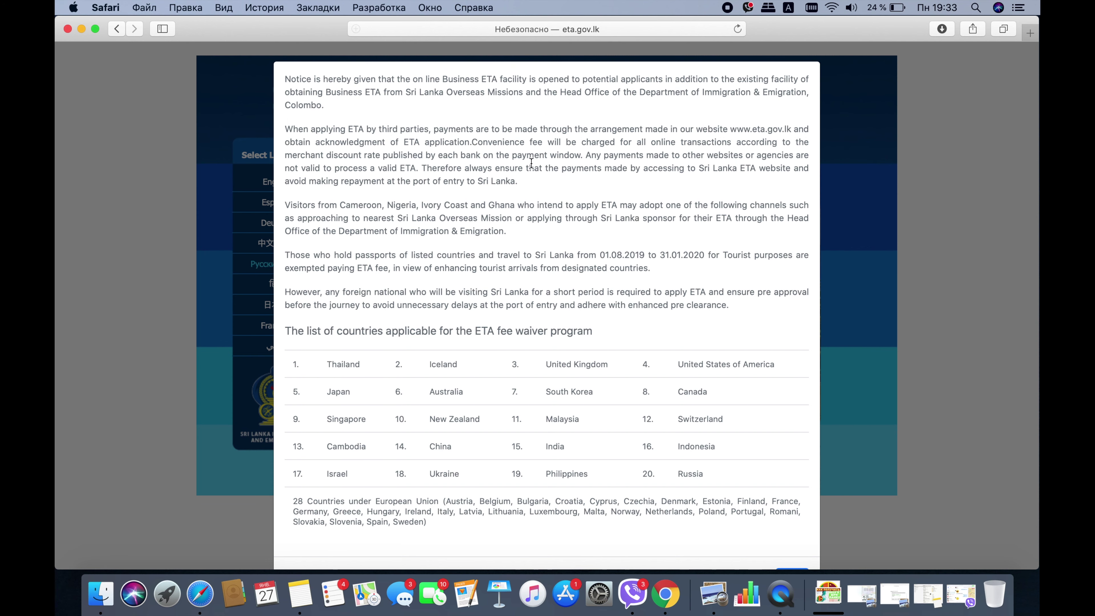
- Scroll through the fee-waiver notice and close it with OK
scroll(526, 176, "down", 3)
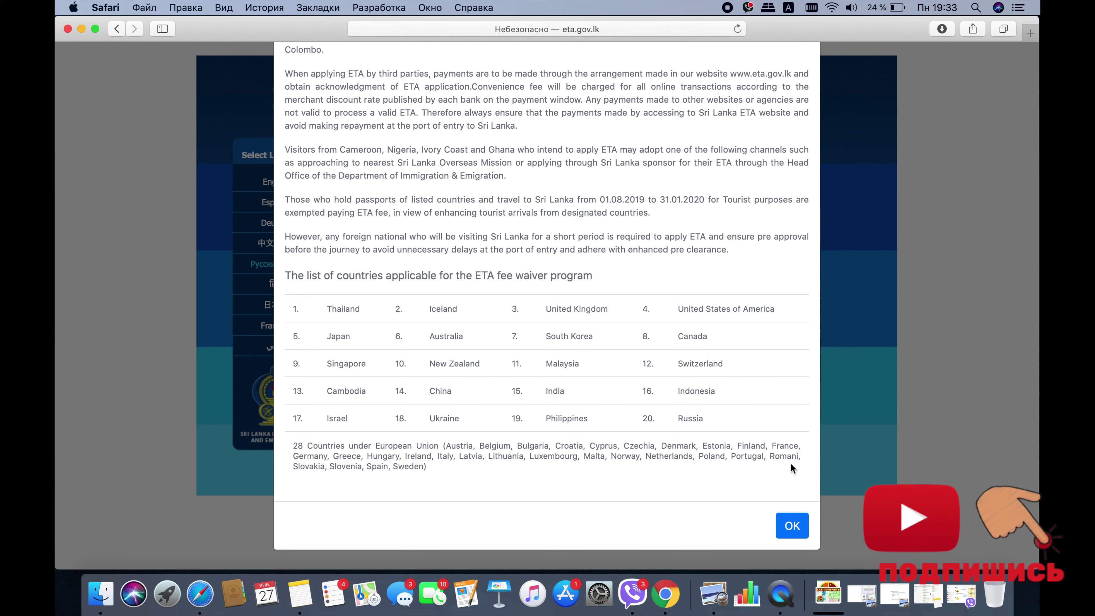
left_click(793, 524)
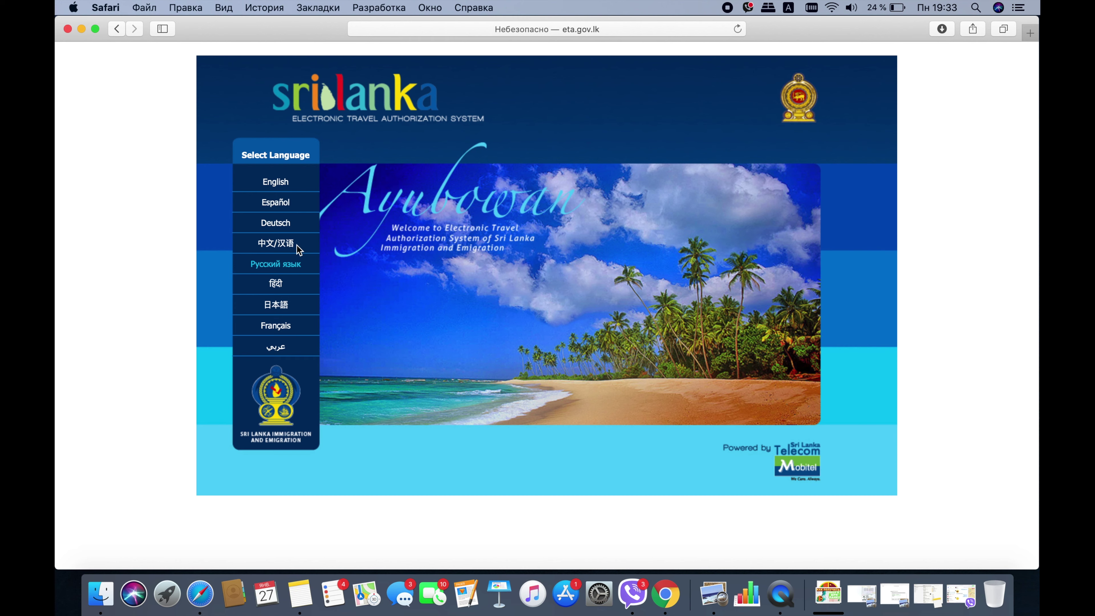
- Switch the site to Russian, start a new application and accept the terms with I Agree
left_click(289, 263)
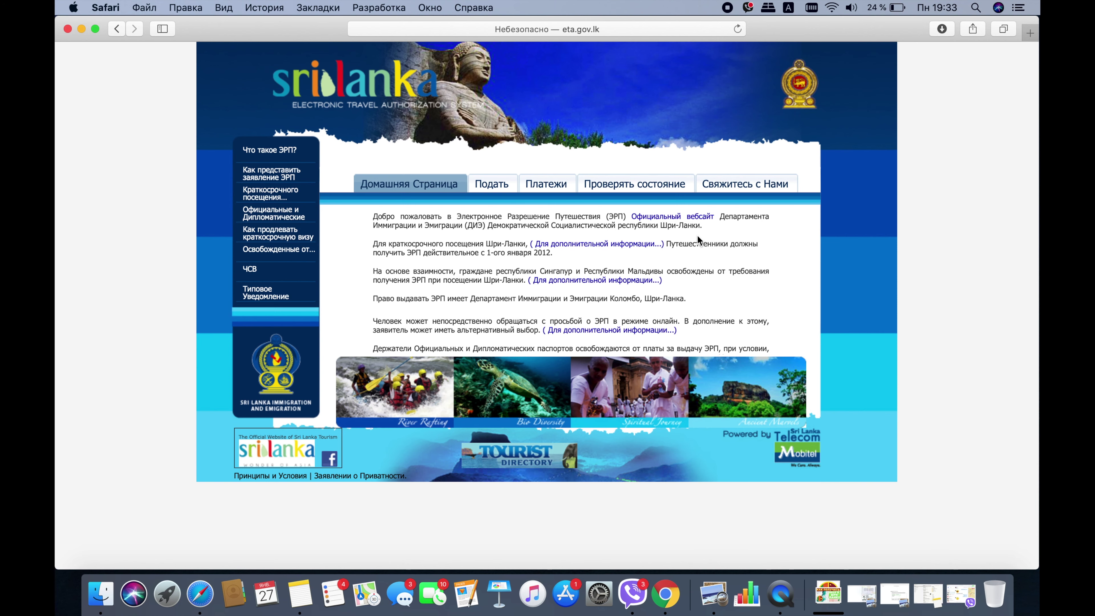
left_click(495, 183)
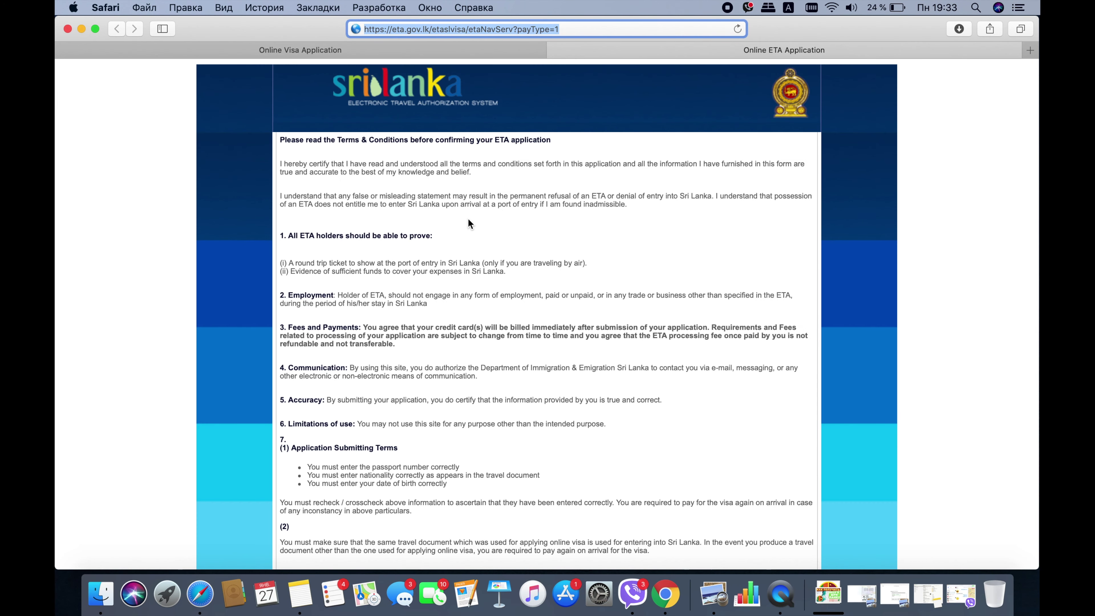
scroll(468, 218, "down", 2)
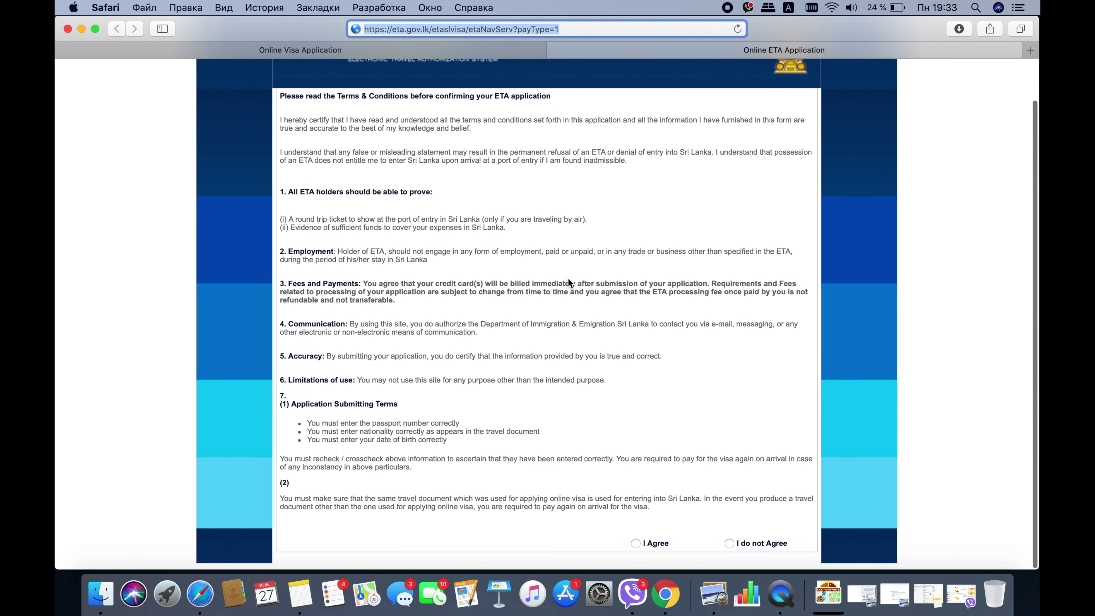
left_click(636, 545)
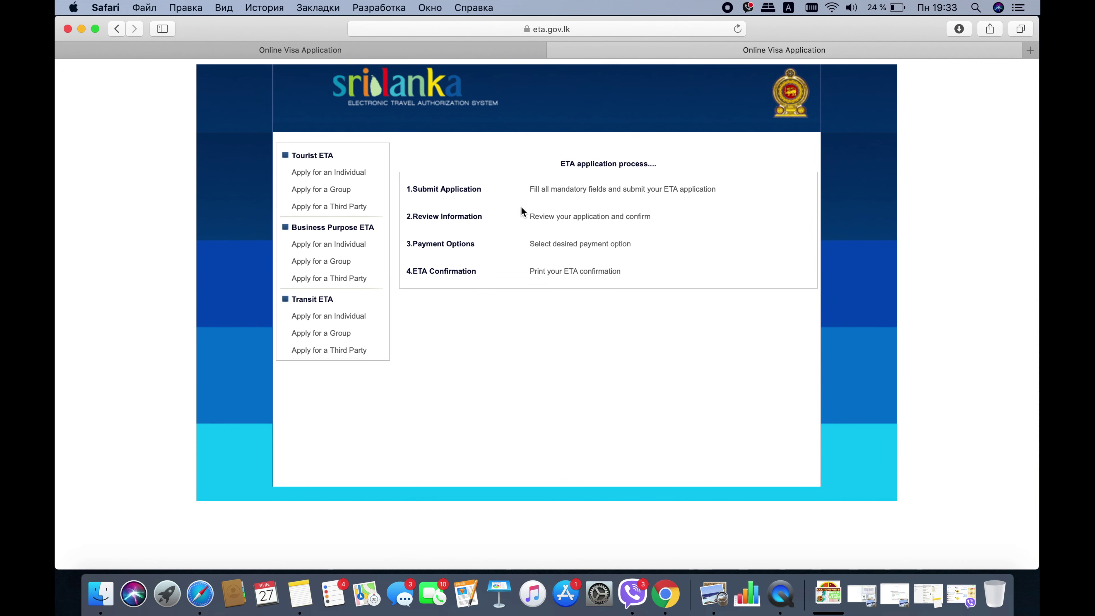
- Choose Apply for an Individual under Tourist ETA, enter the surname and given names, and set title MR
left_click(356, 172)
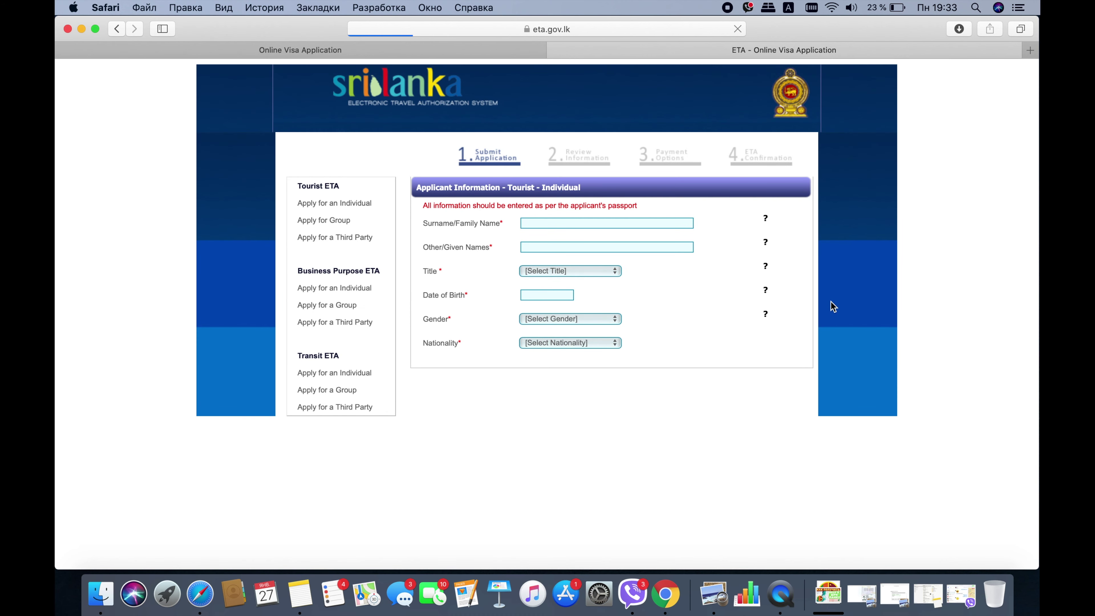
left_click(558, 222)
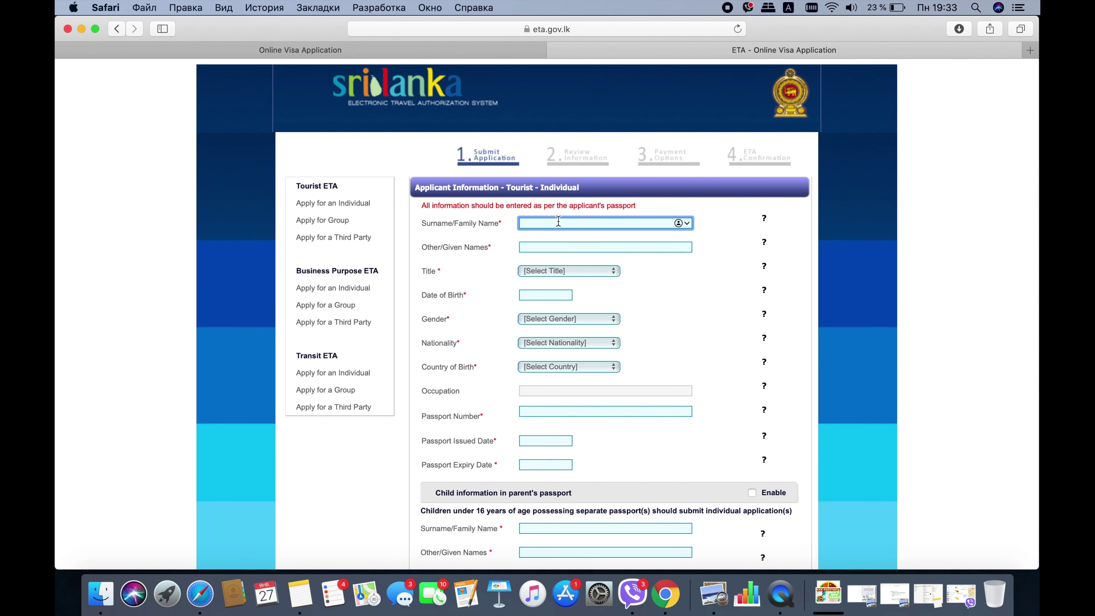
type("IVAN")
left_click(560, 245)
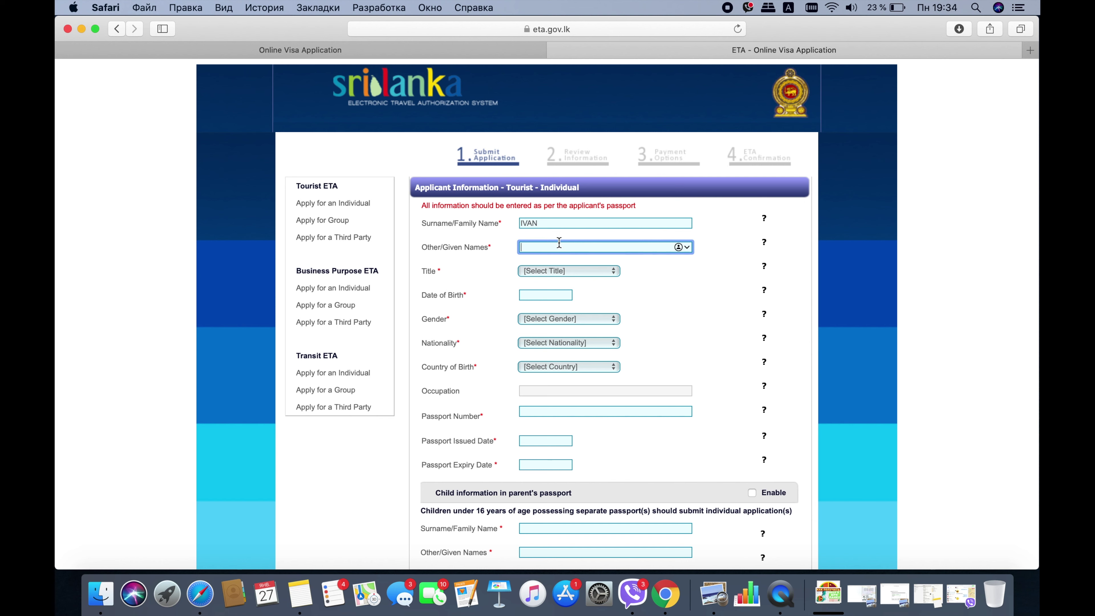
type("IVANOV")
left_click(603, 272)
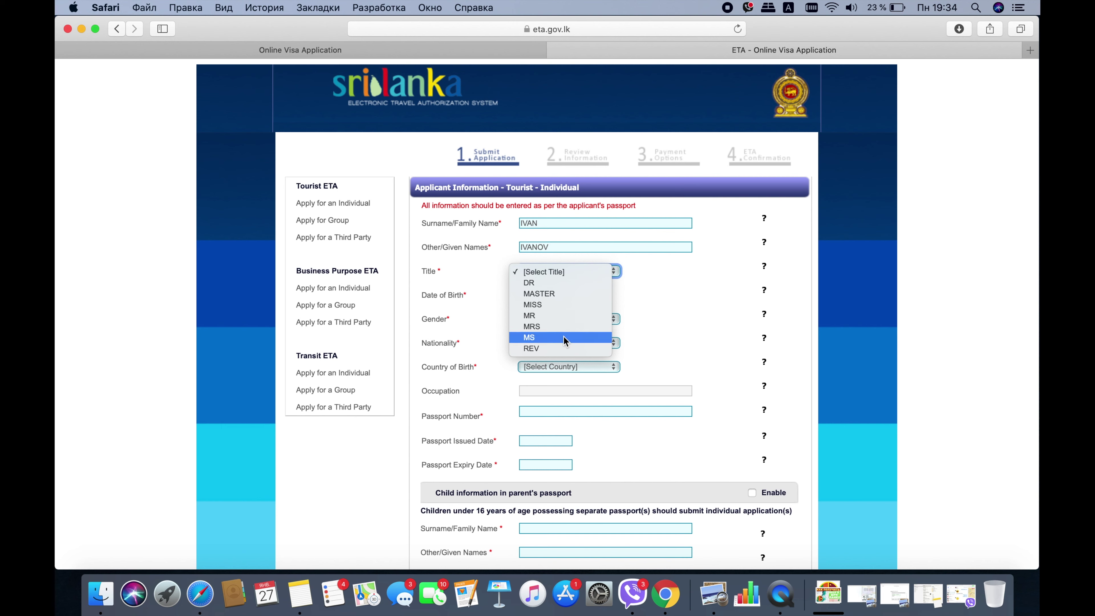
left_click(555, 316)
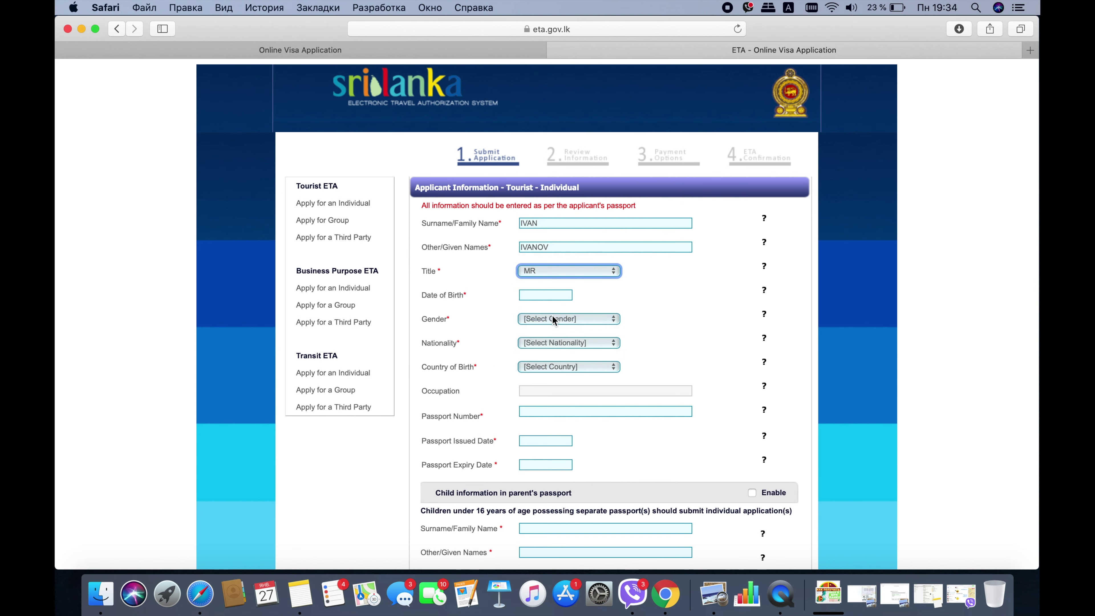
left_click(545, 297)
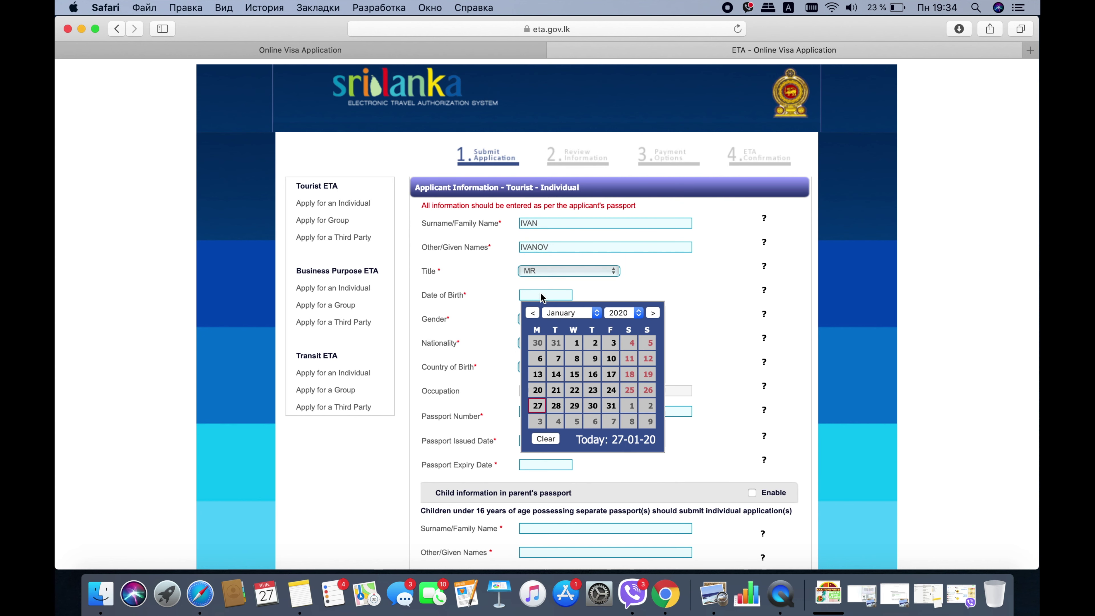
left_click(629, 316)
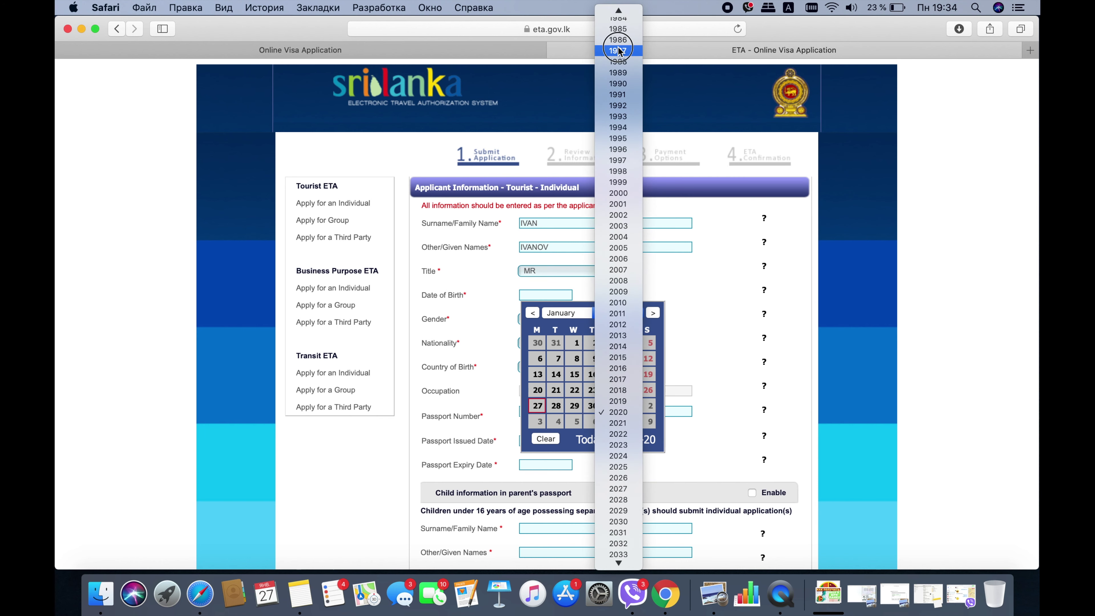
key("Escape")
left_click(590, 355)
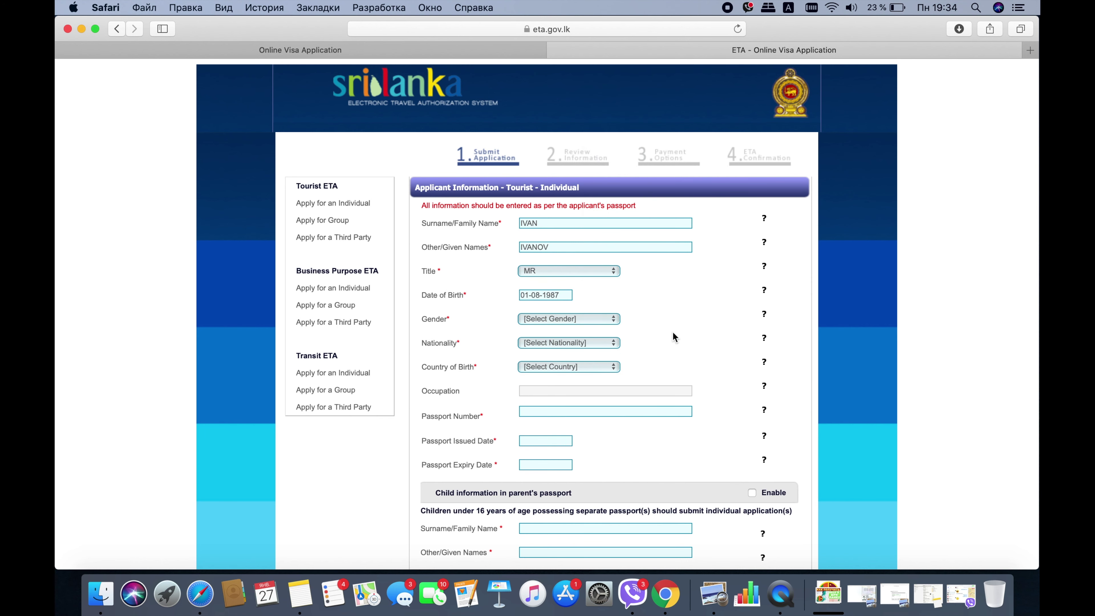
left_click(595, 319)
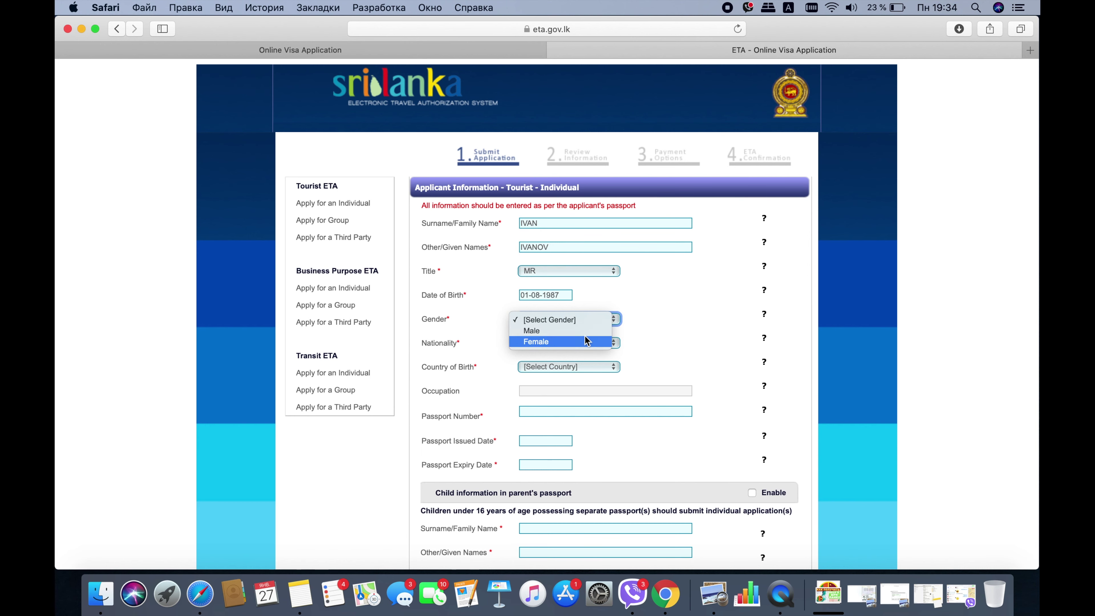
left_click(584, 331)
- Set both nationality and country of birth to UKRAINE (UKR)
left_click(583, 342)
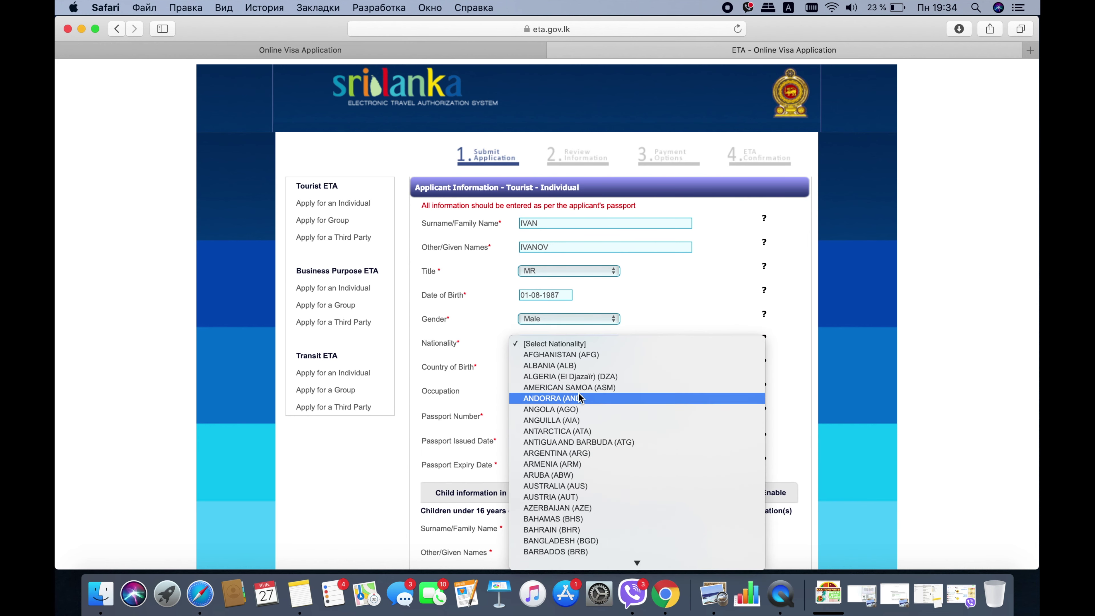
scroll(578, 392, "down", 10)
scroll(578, 395, "down", 15)
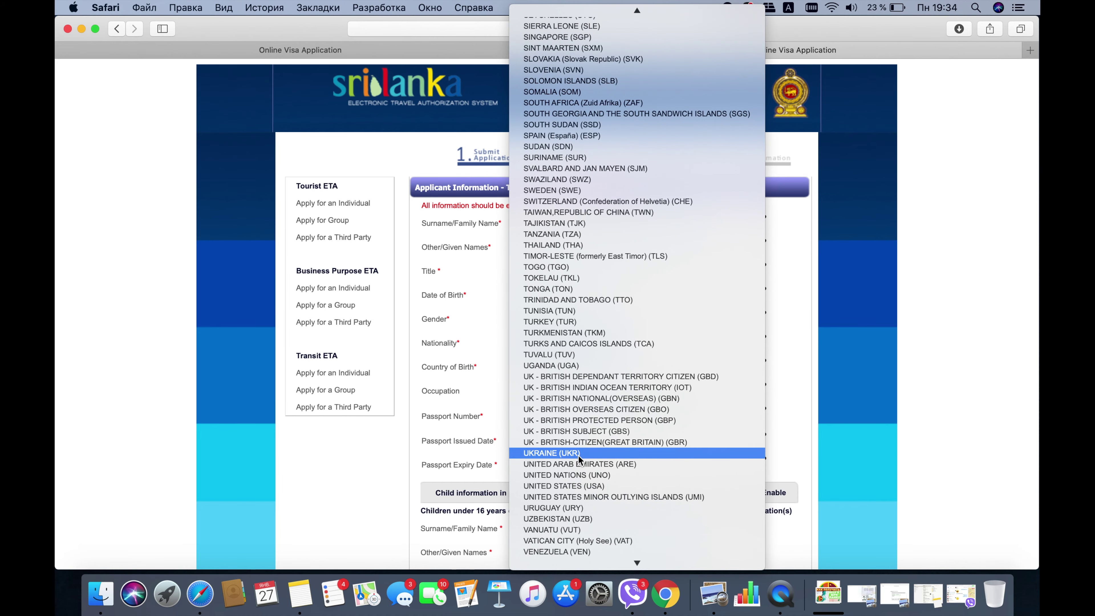
left_click(578, 453)
scroll(638, 357, "down", 1)
scroll(638, 352, "down", 4)
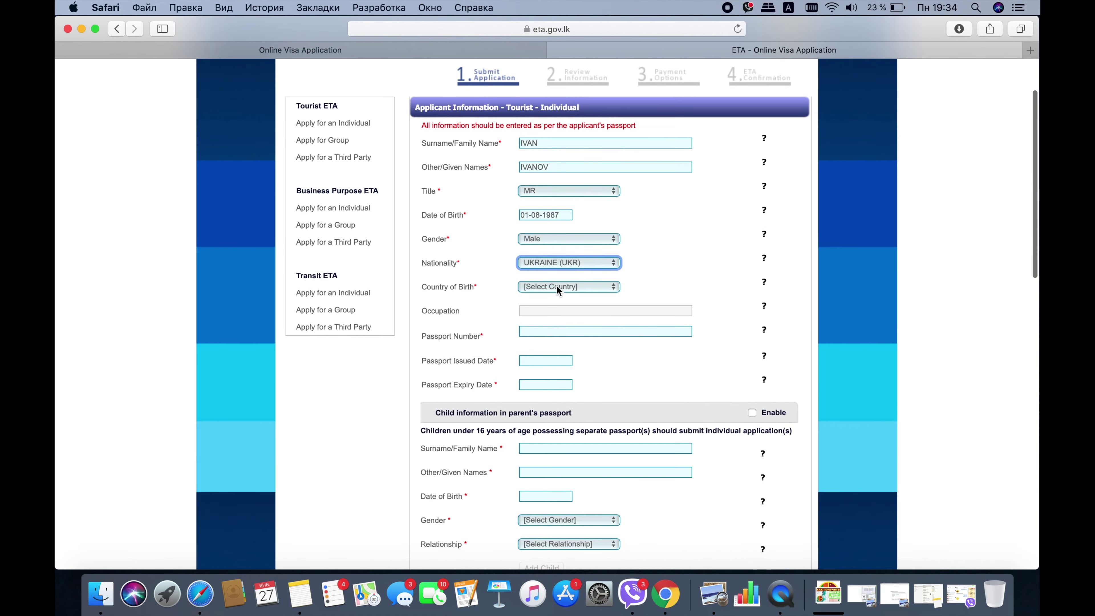
left_click(557, 286)
scroll(595, 449, "down", 20)
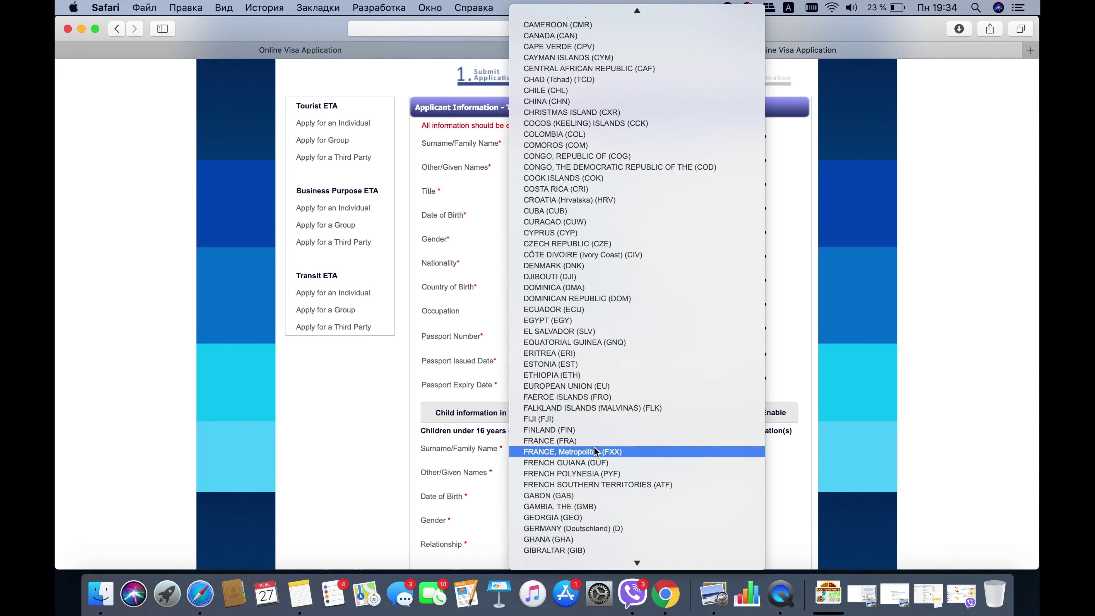
scroll(595, 451, "down", 15)
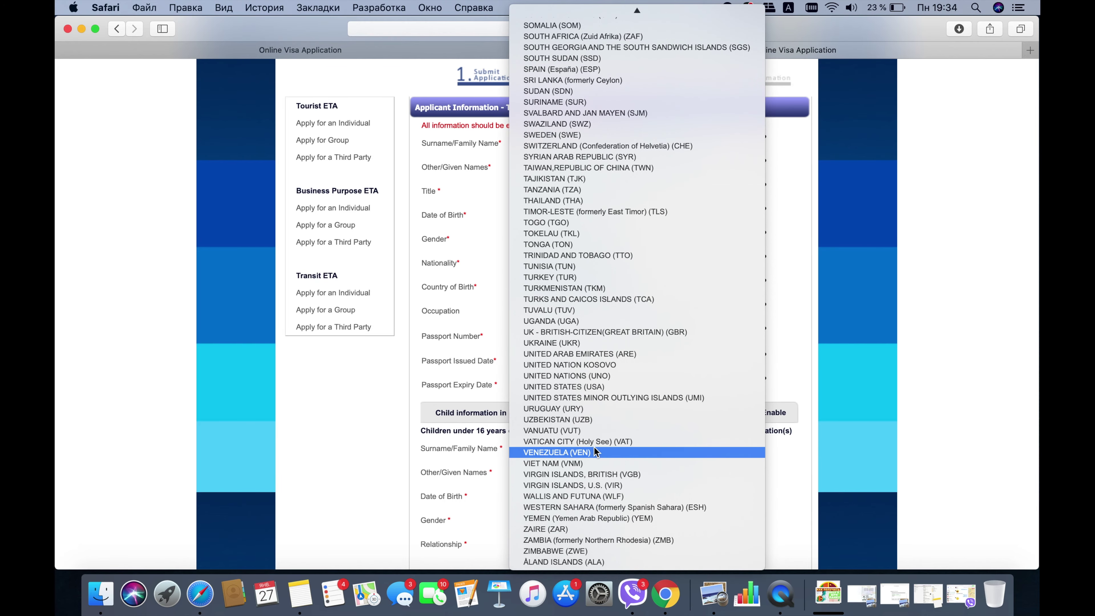
left_click(601, 347)
scroll(673, 386, "down", 3)
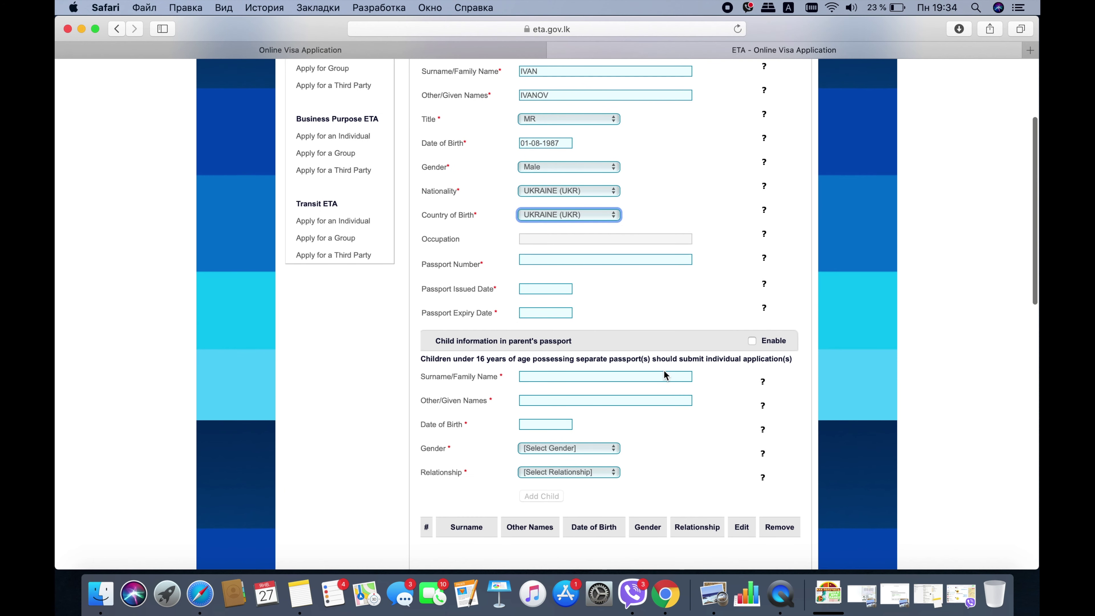
left_click(542, 260)
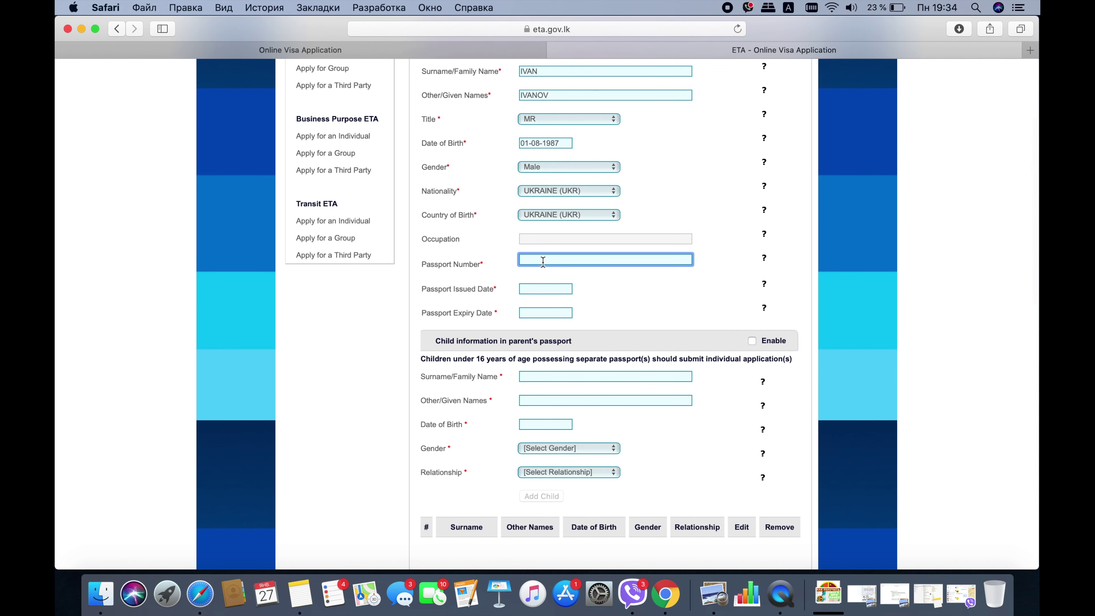
- Enter the passport number and set the passport issue date to 01-09-2002
type("ee444444")
left_click(546, 289)
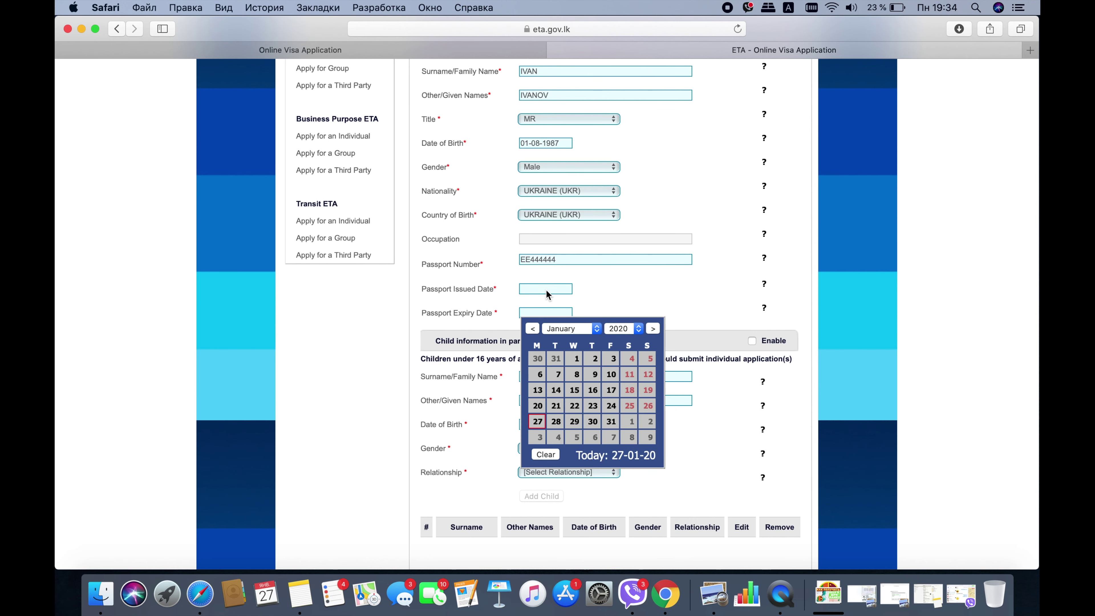
left_click(624, 329)
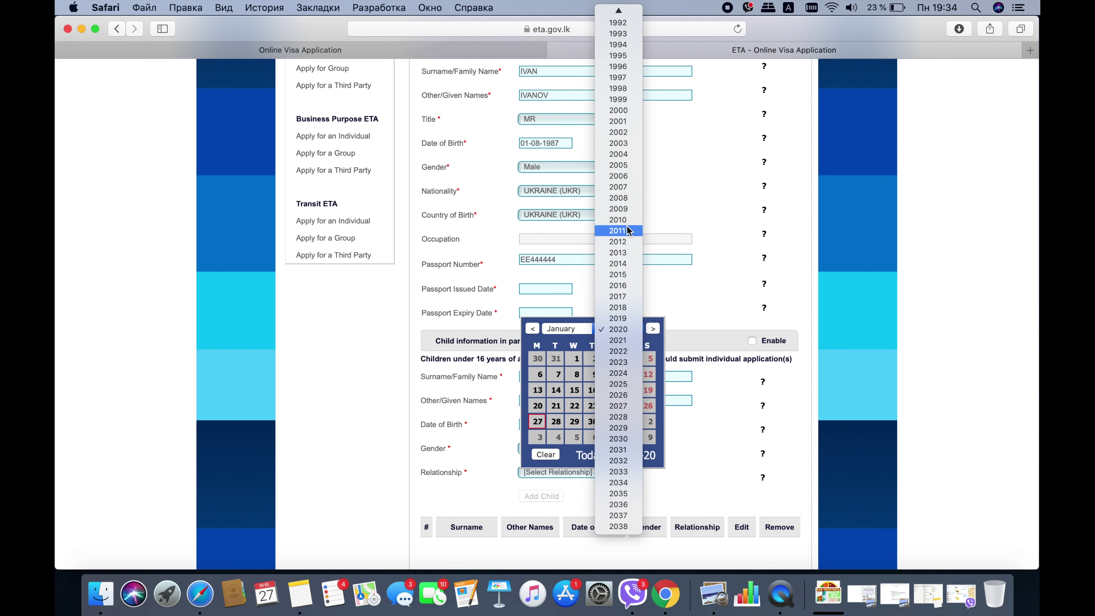
left_click(625, 135)
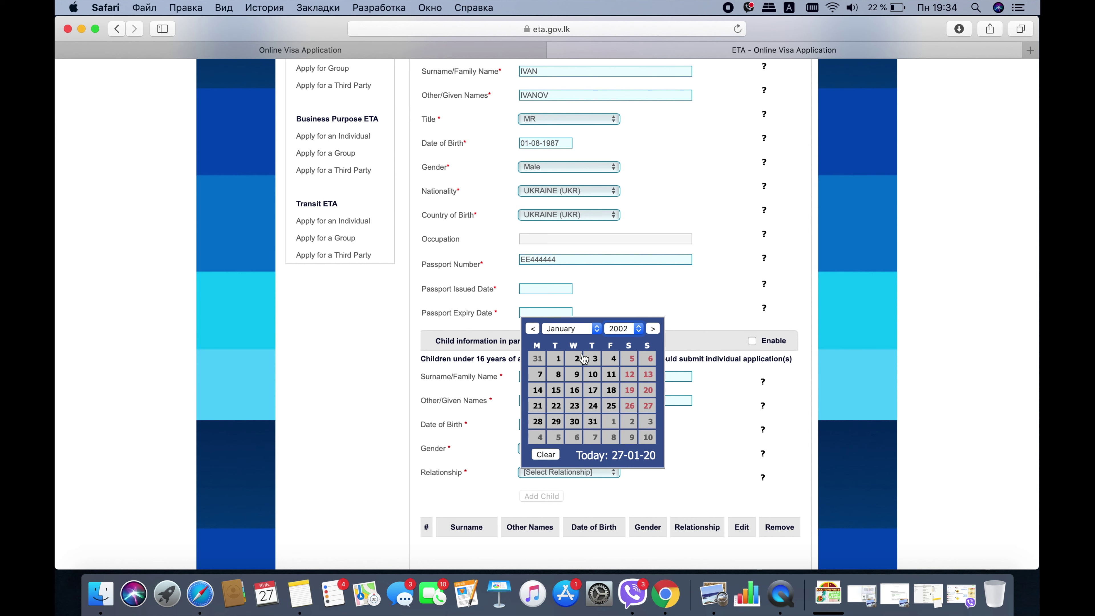
left_click(582, 358)
- Set the passport expiry date to 01-12-2022
left_click(552, 314)
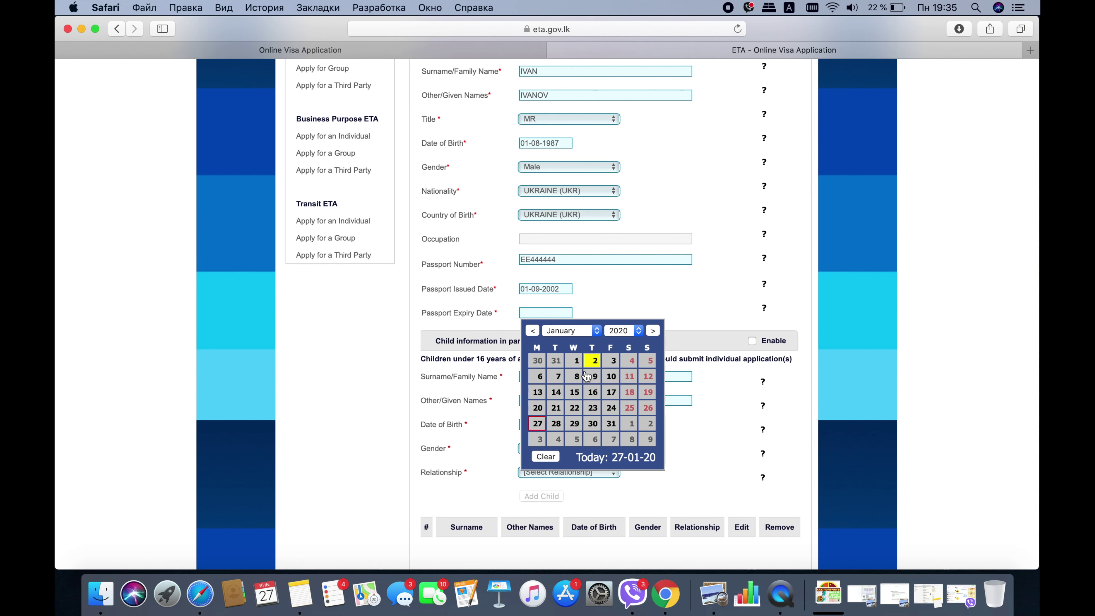
left_click(631, 333)
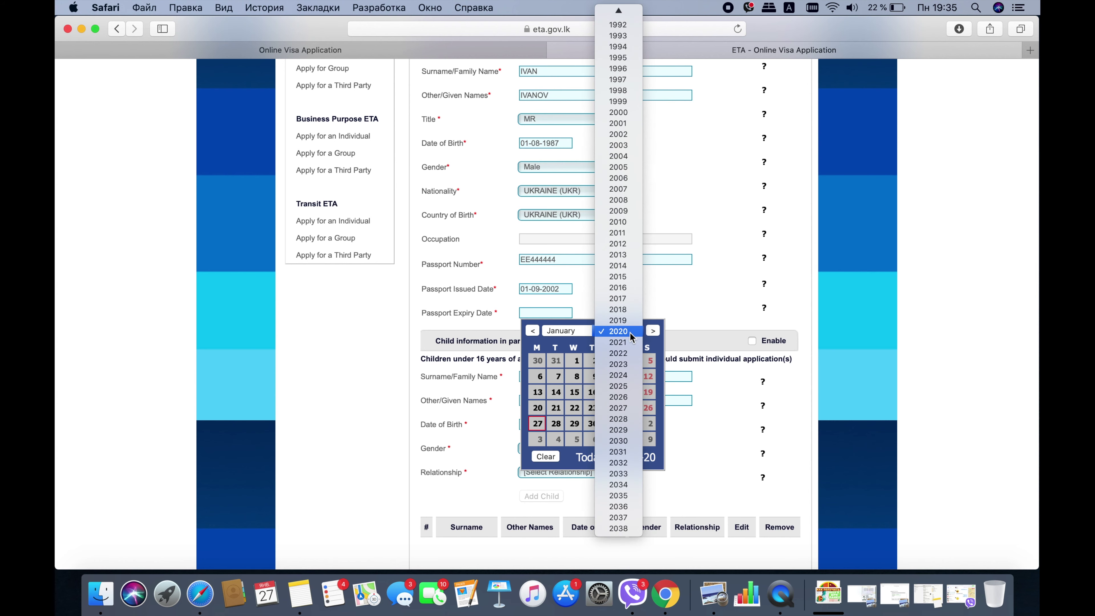
left_click(625, 355)
left_click(575, 393)
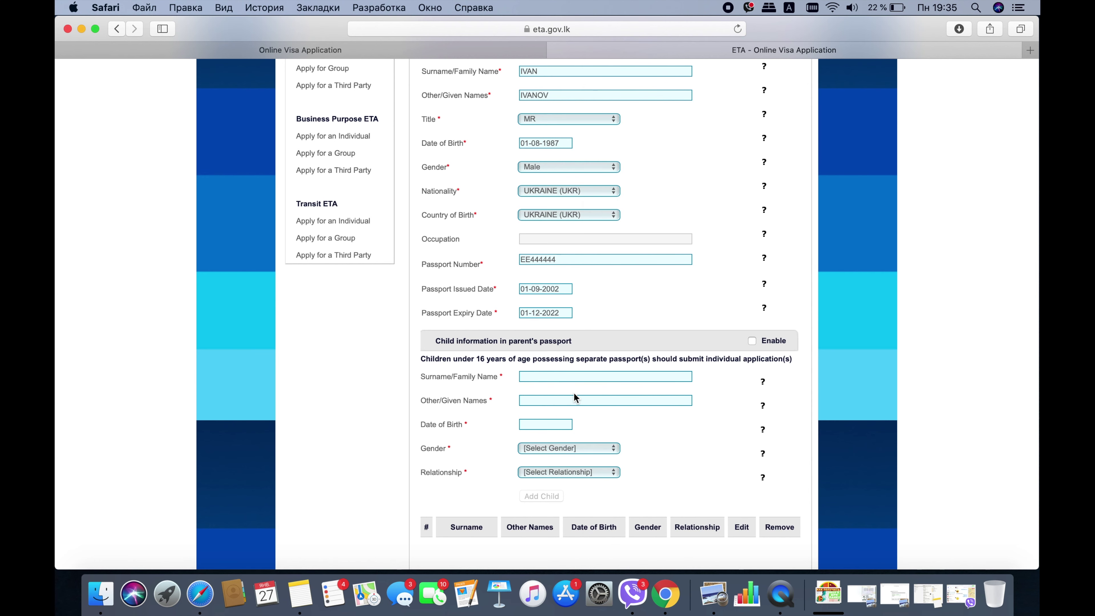
scroll(599, 308, "down", 5)
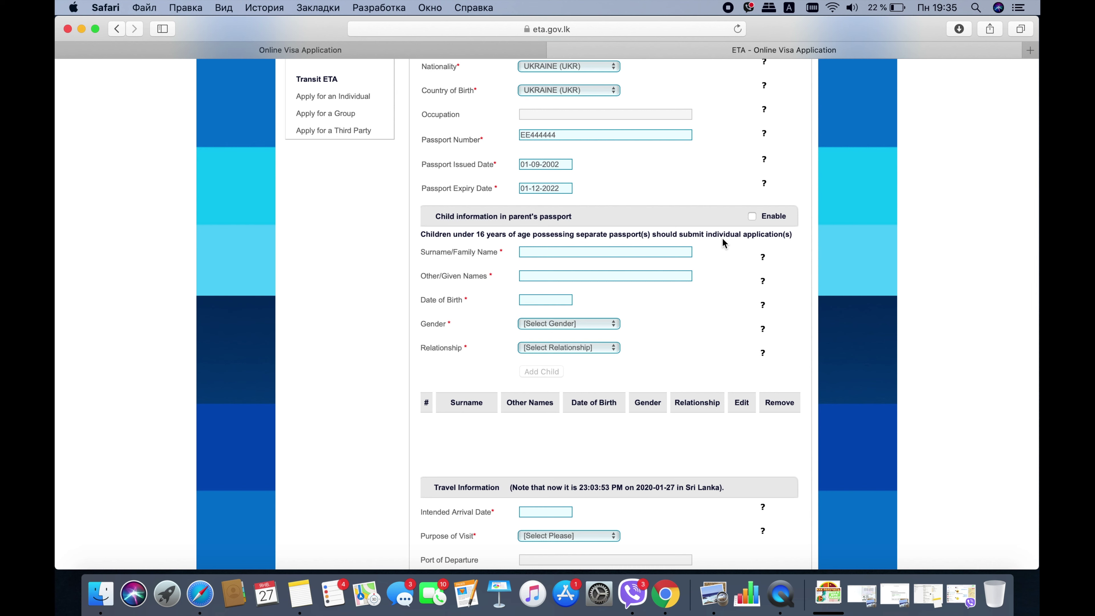
left_click(753, 217)
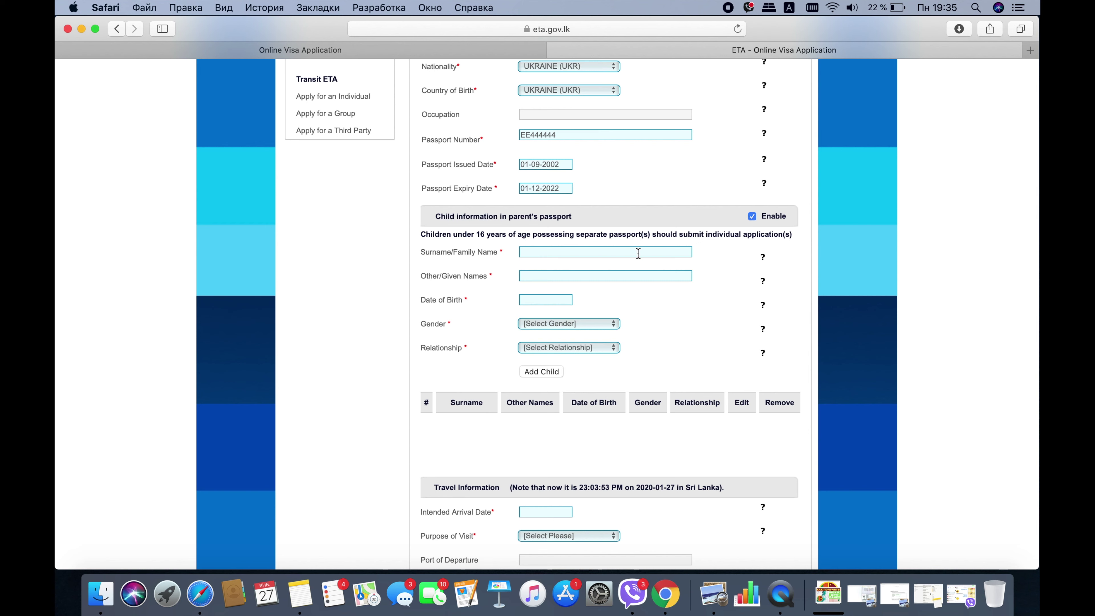
left_click(530, 253)
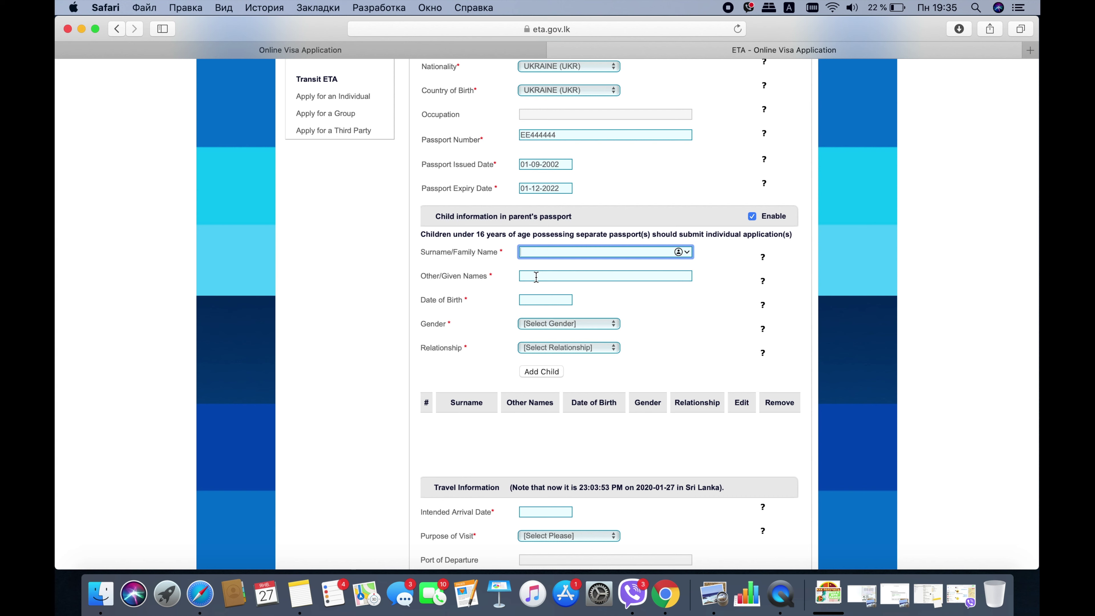
left_click(535, 300)
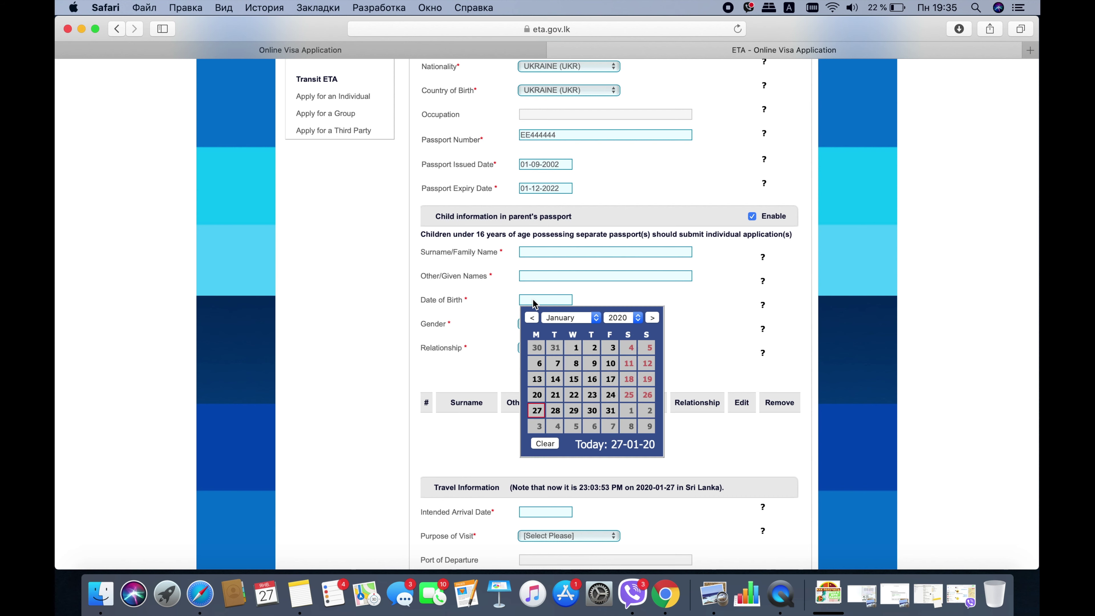
left_click(696, 305)
left_click(591, 324)
left_click(669, 345)
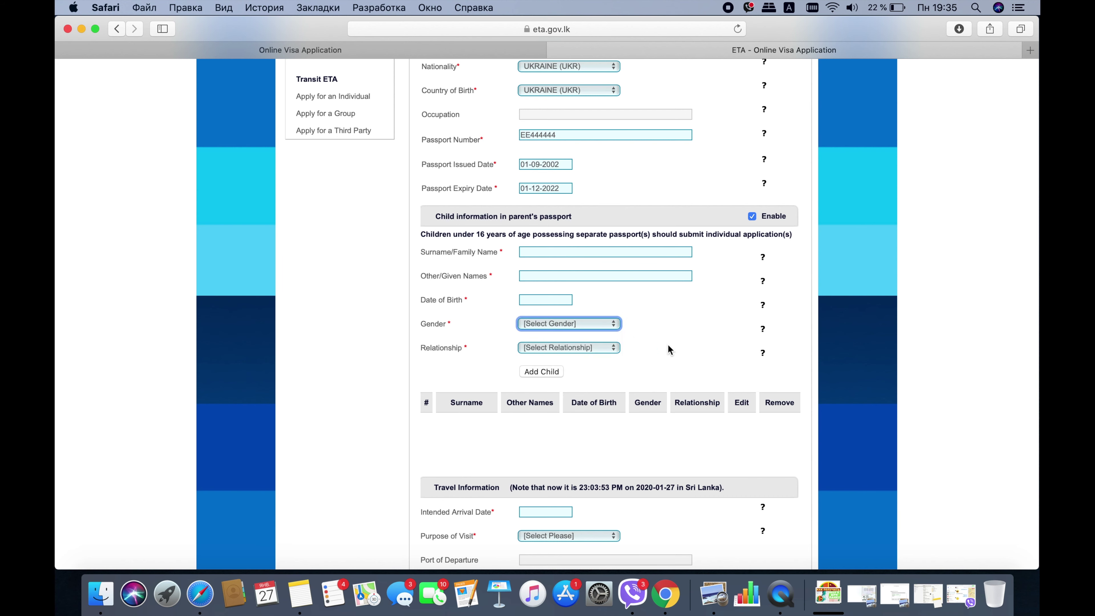
left_click(603, 348)
left_click(575, 360)
left_click(574, 350)
left_click(571, 338)
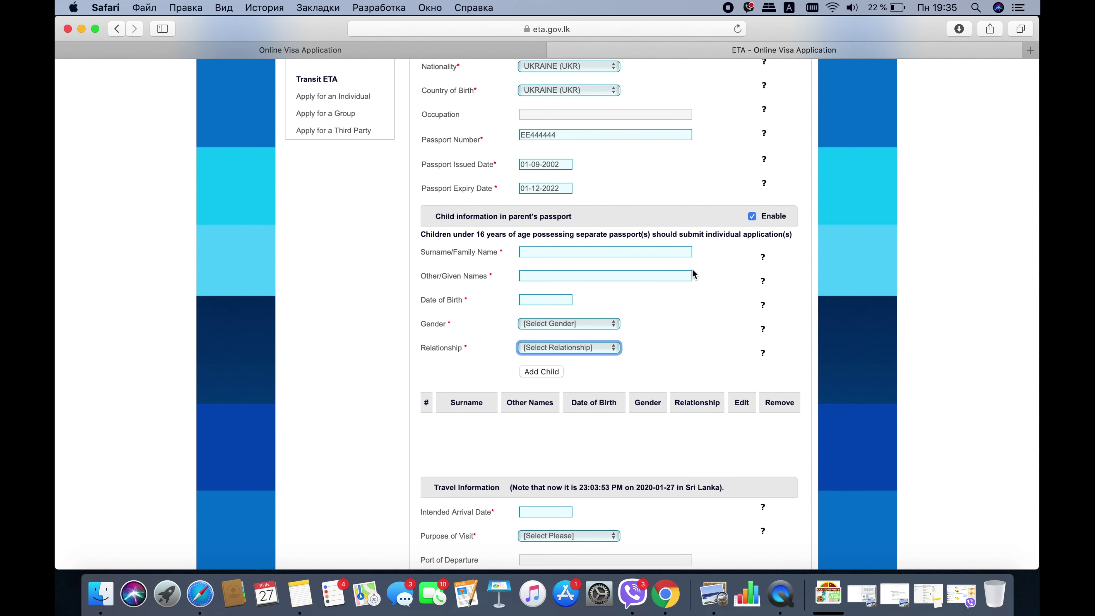
left_click(752, 217)
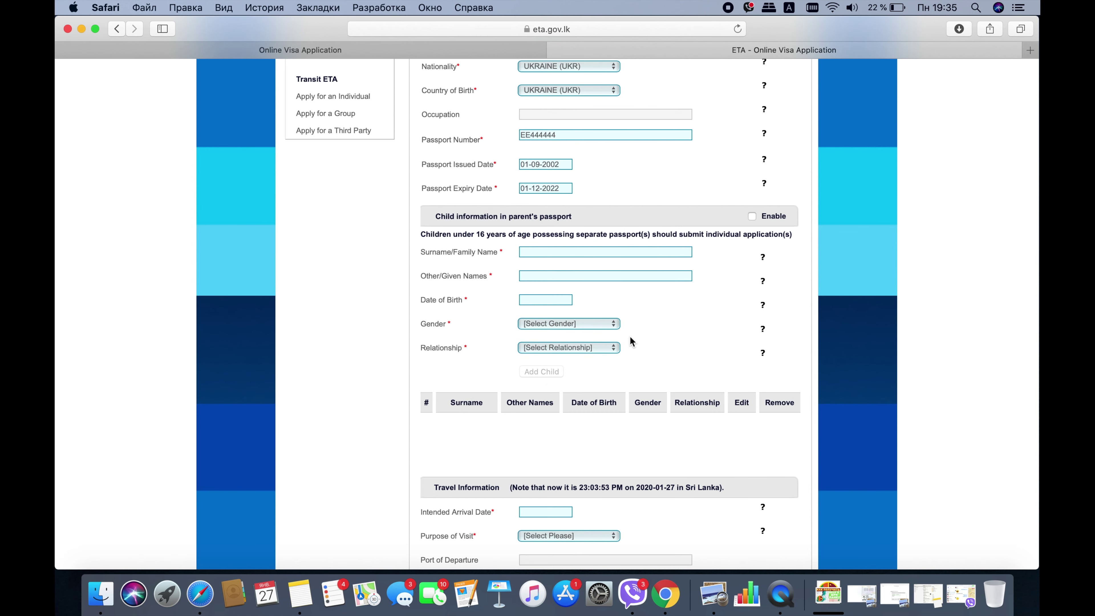
- Set the intended arrival date to 01-31-2020 and the purpose to Sightseeing or Holidaying
scroll(630, 338, "down", 10)
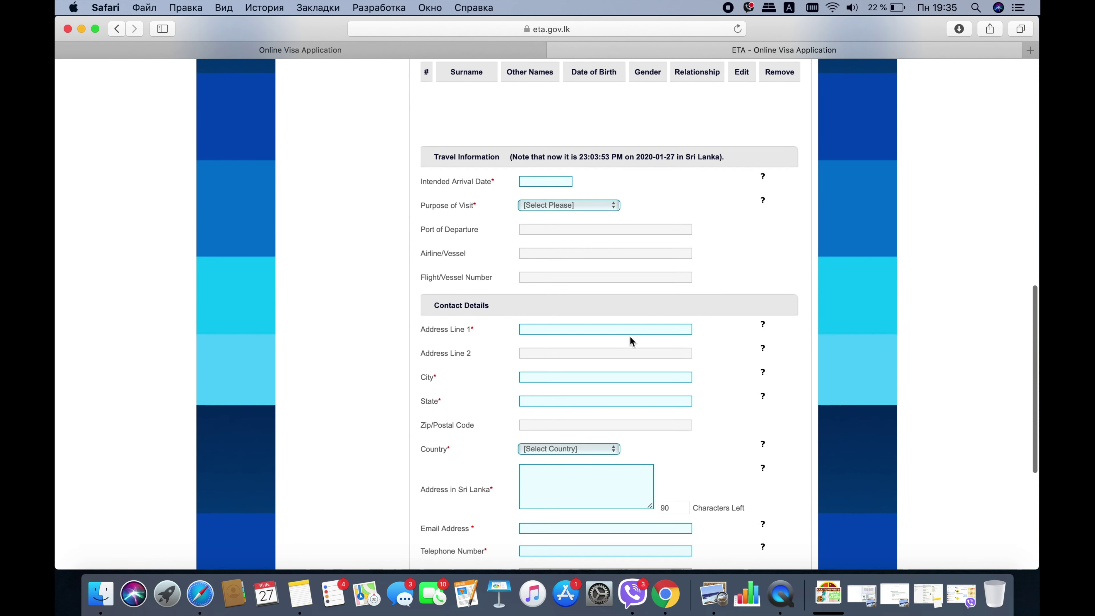
left_click(539, 182)
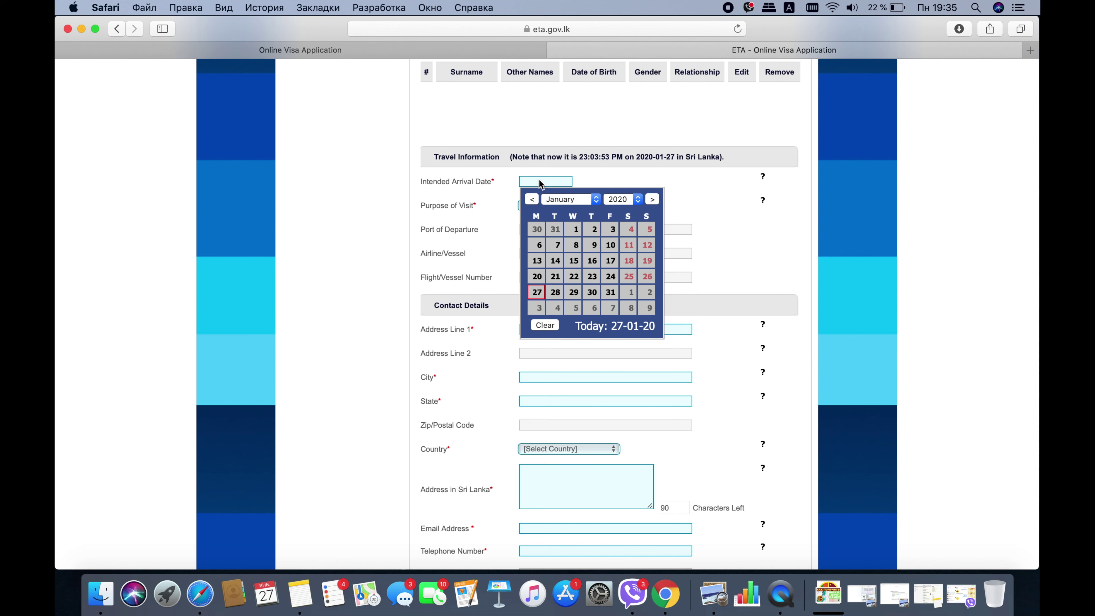
left_click(610, 292)
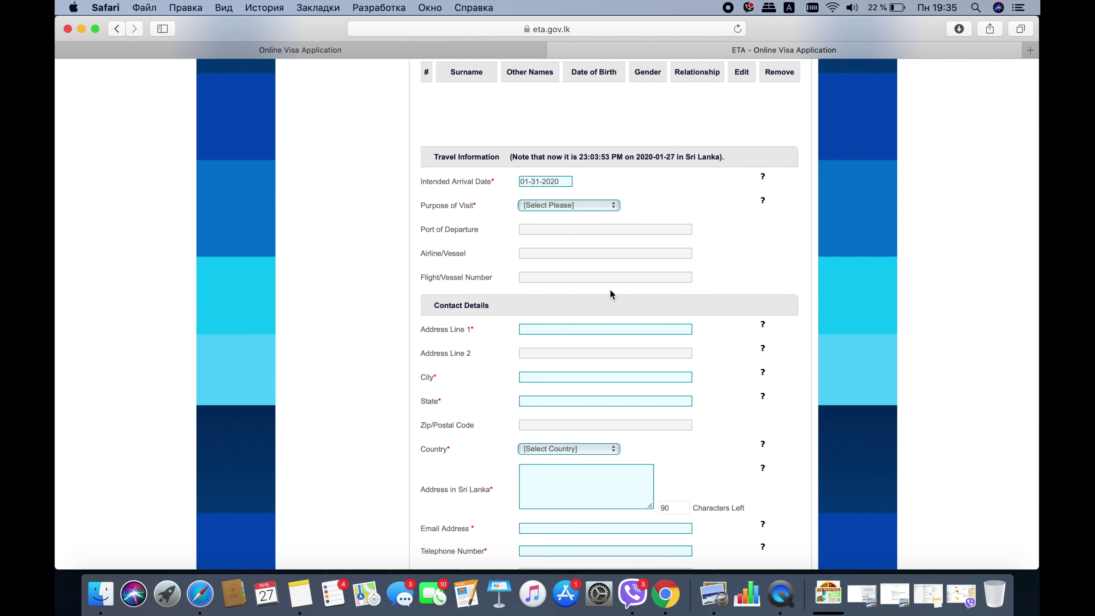
left_click(544, 205)
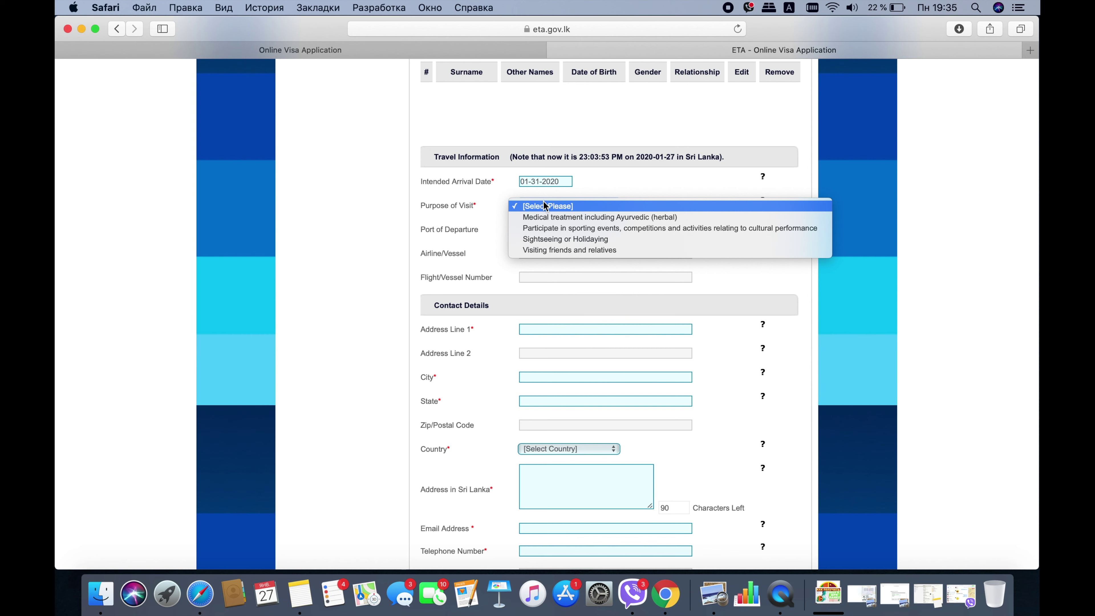
left_click(552, 240)
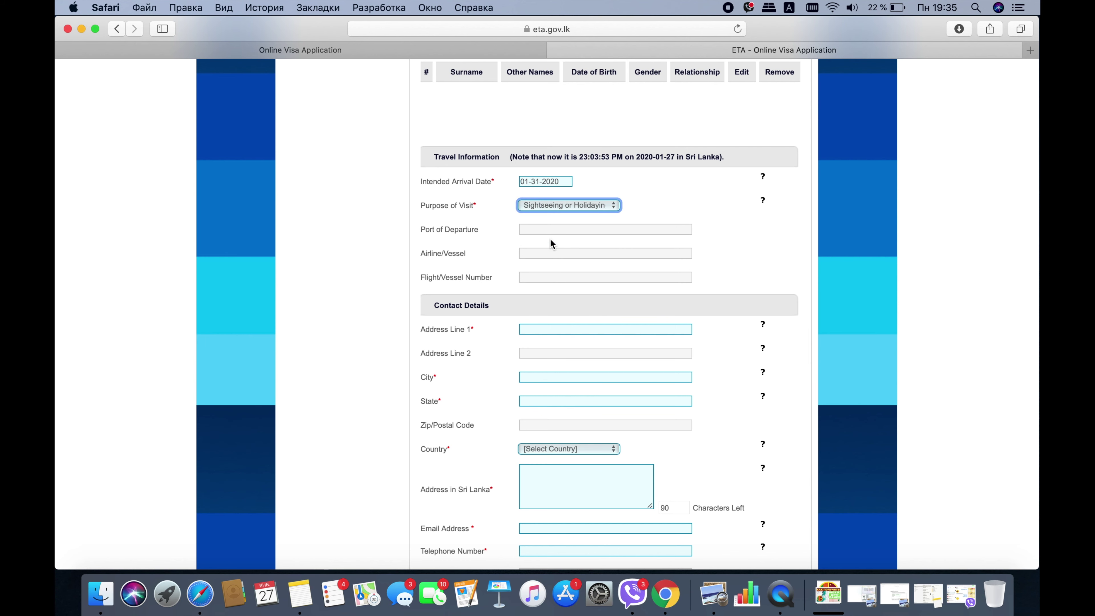
- Enter departure port KYIV, airline ARABIA and flight number G4040
left_click(531, 230)
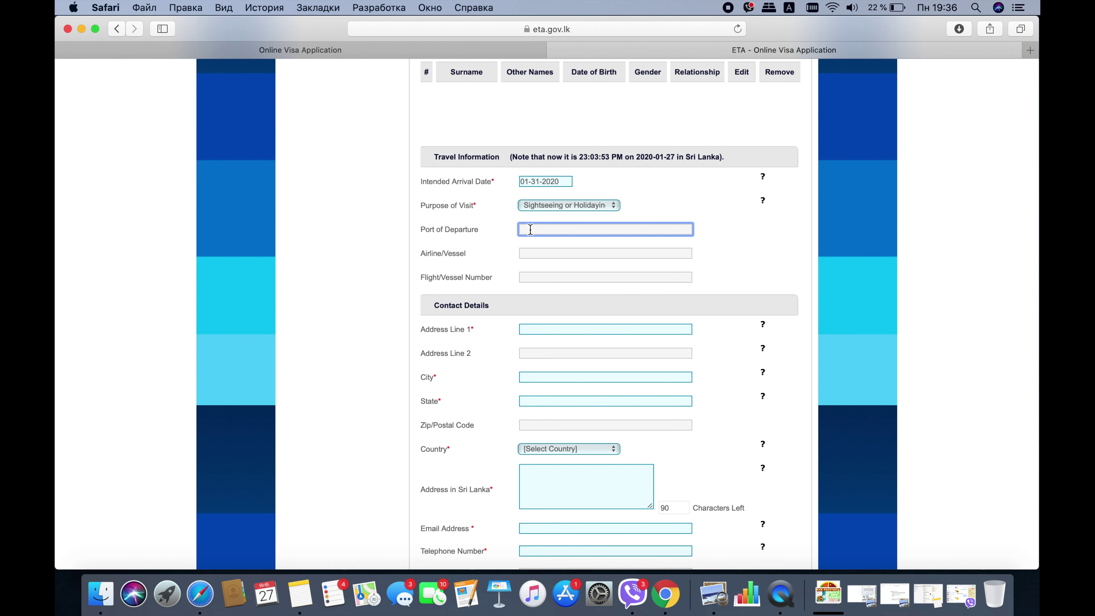
type("KYIV")
left_click(540, 254)
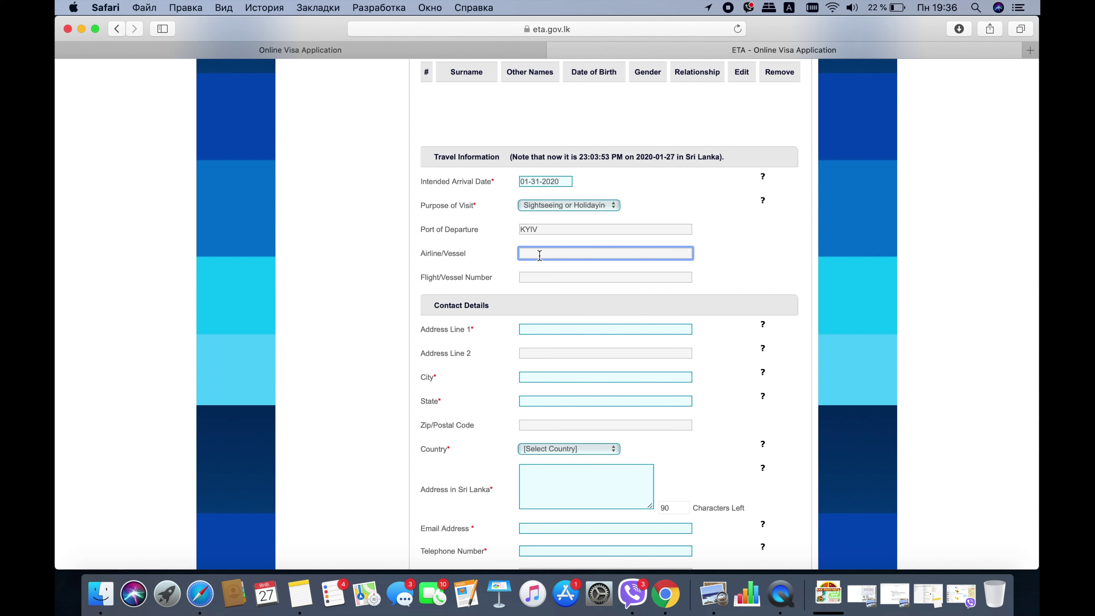
type("ARABIA")
left_click(532, 277)
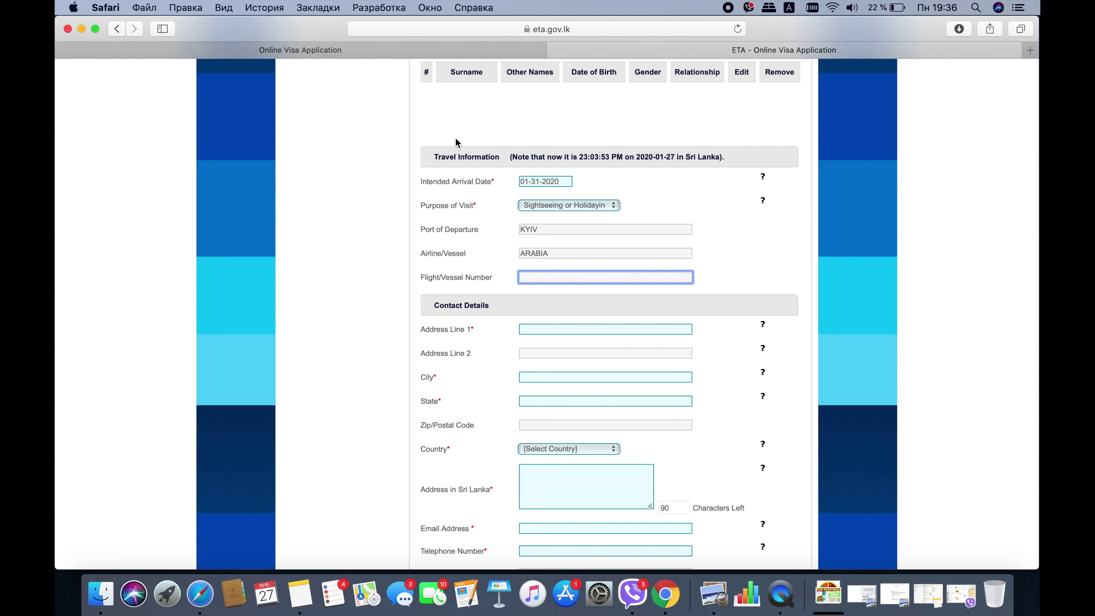
type("G4040")
scroll(512, 280, "down", 2)
- Enter the home street address and the city
left_click(578, 264)
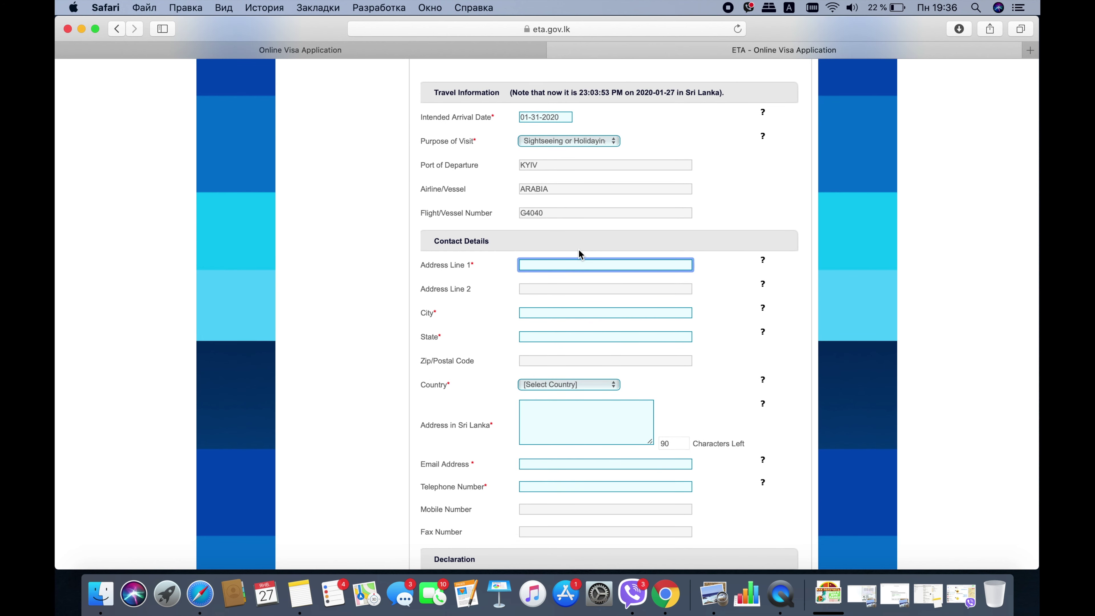
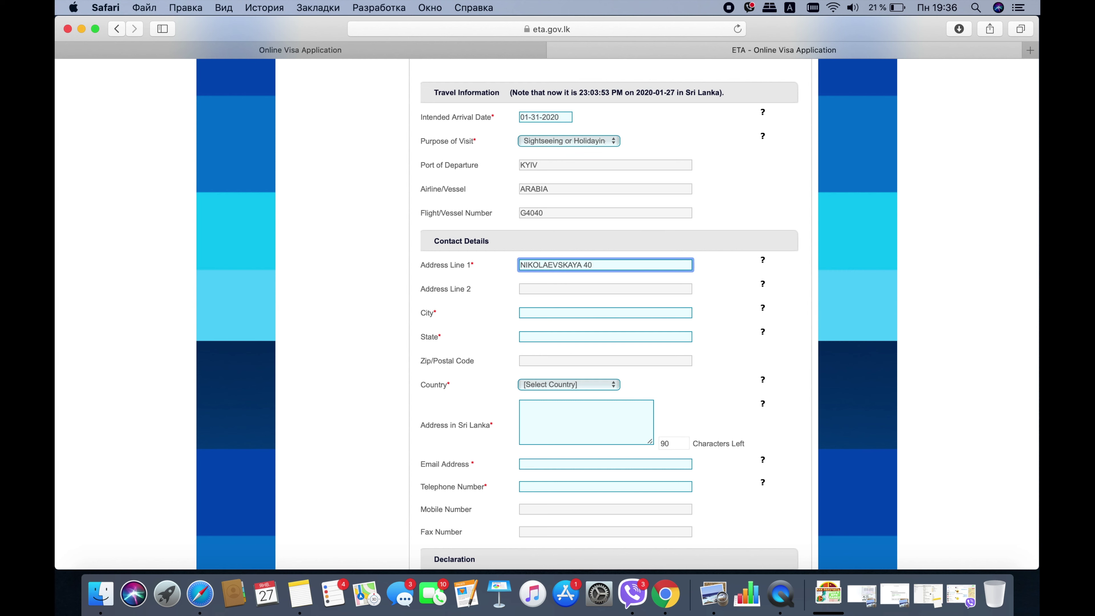
left_click(535, 313)
type("KYIV")
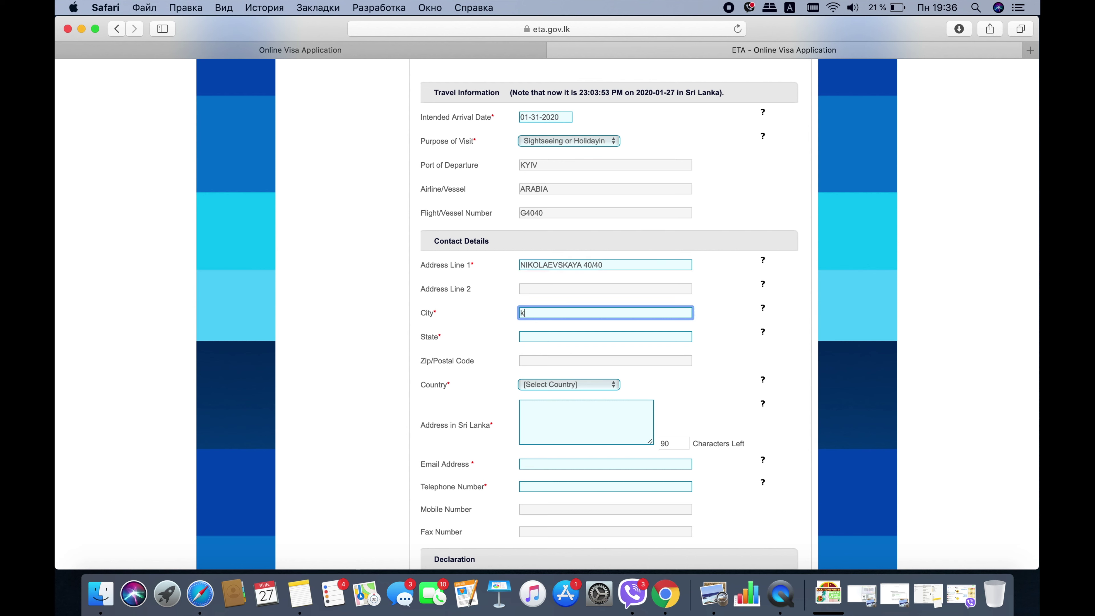
- Enter the state and postal code, and choose UKRAINE (UKR) as the country
left_click(530, 341)
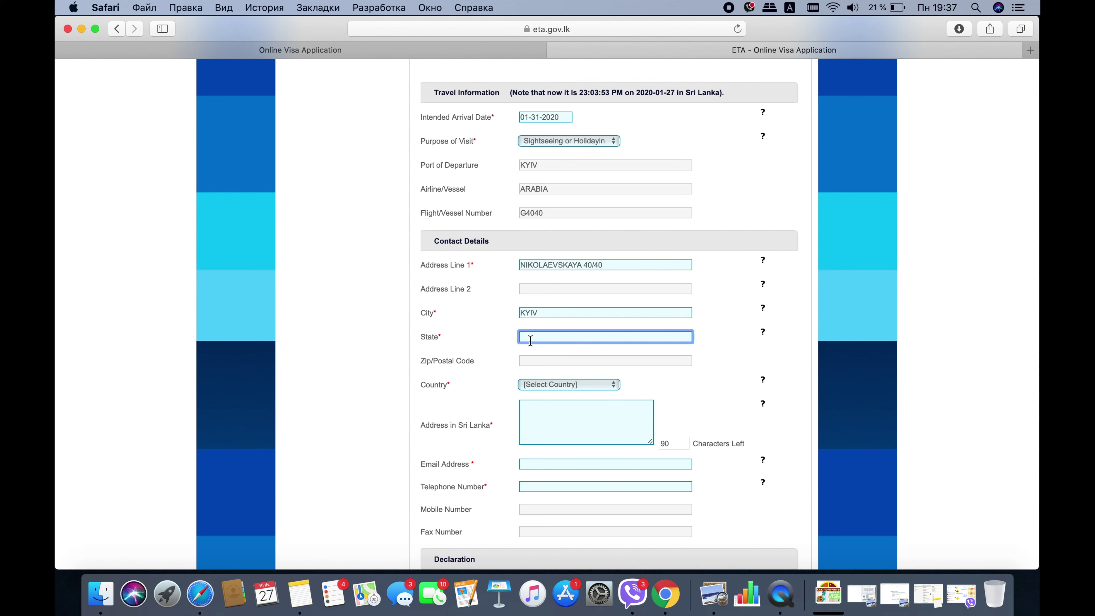
type("KYIVSKAYA OBLAST")
left_click(574, 358)
type("50233")
left_click(577, 384)
scroll(556, 422, "down", 15)
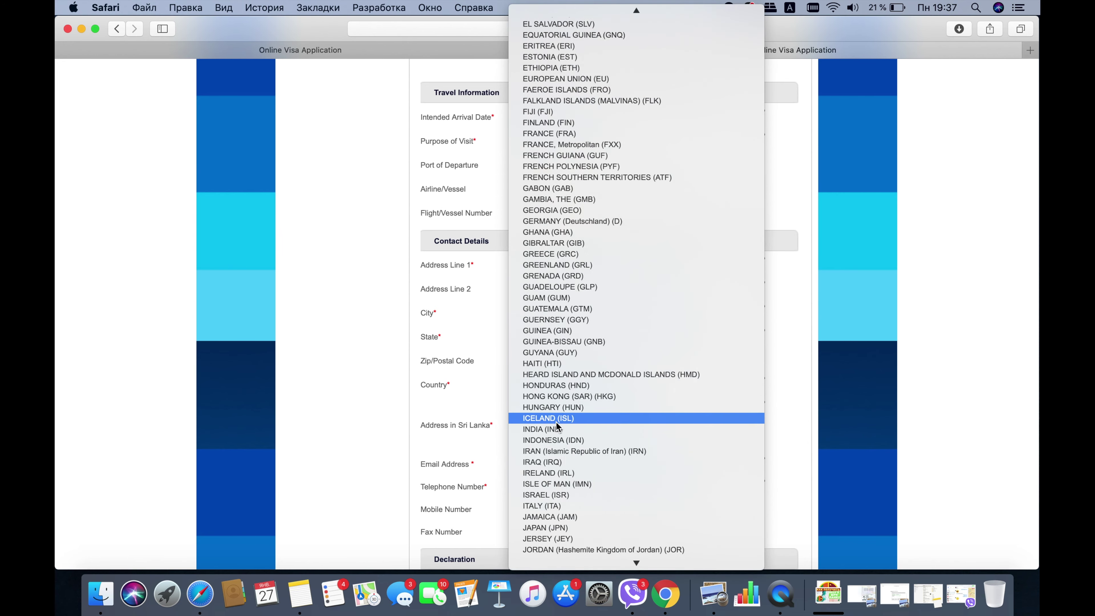
scroll(556, 422, "down", 5)
scroll(557, 422, "down", 15)
left_click(556, 421)
scroll(454, 318, "down", 3)
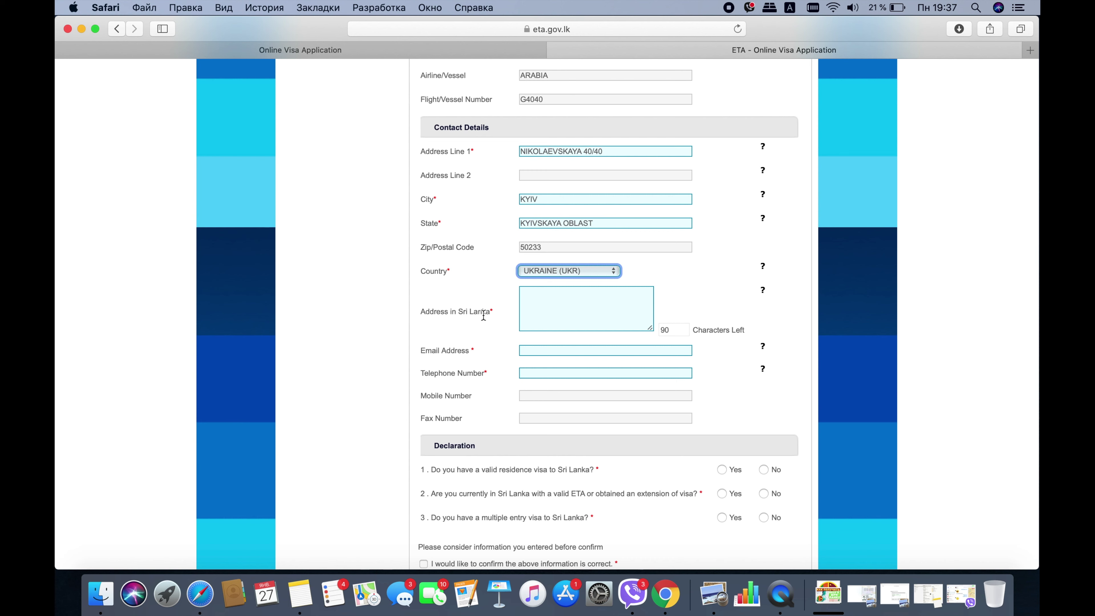
- Enter the villa address in Negombo as the address in Sri Lanka
left_click(551, 297)
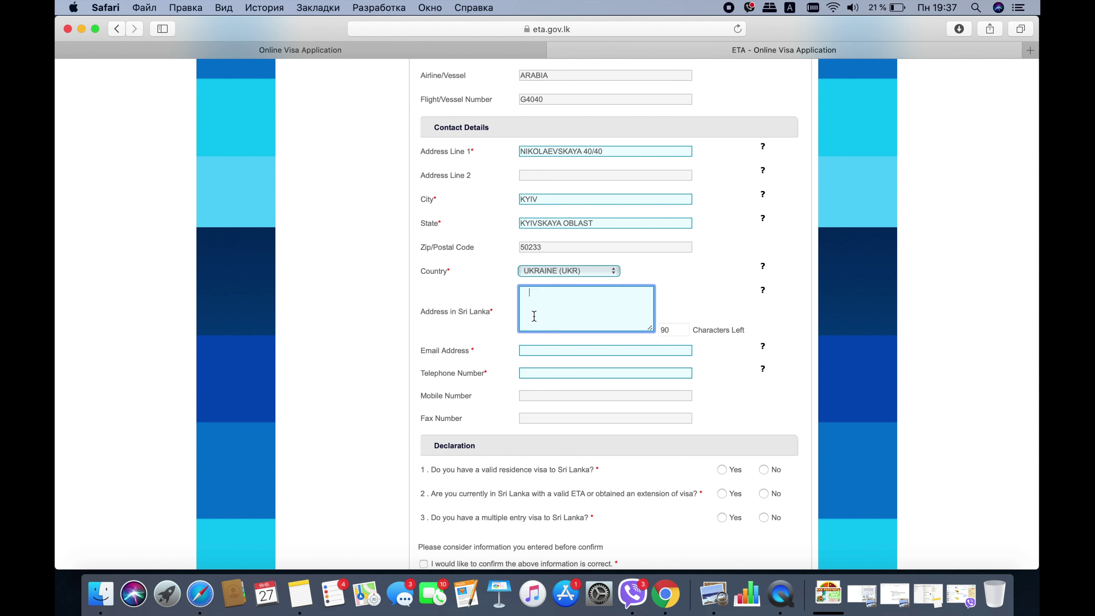
key("BackSpace")
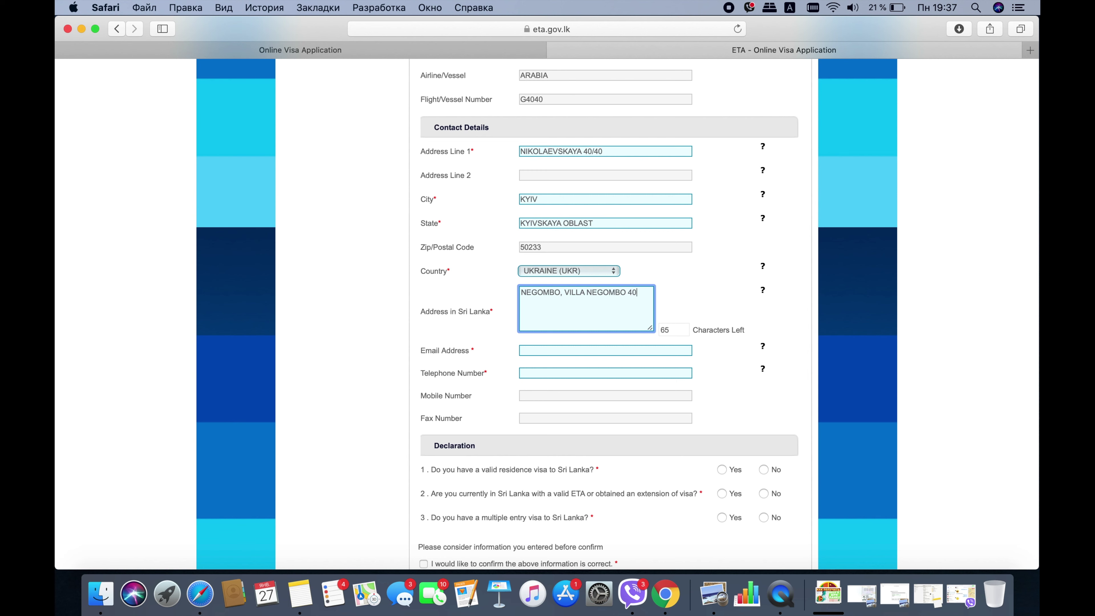
scroll(624, 298, "down", 2)
- Fill in the contact e-mail address and telephone number
left_click(621, 298)
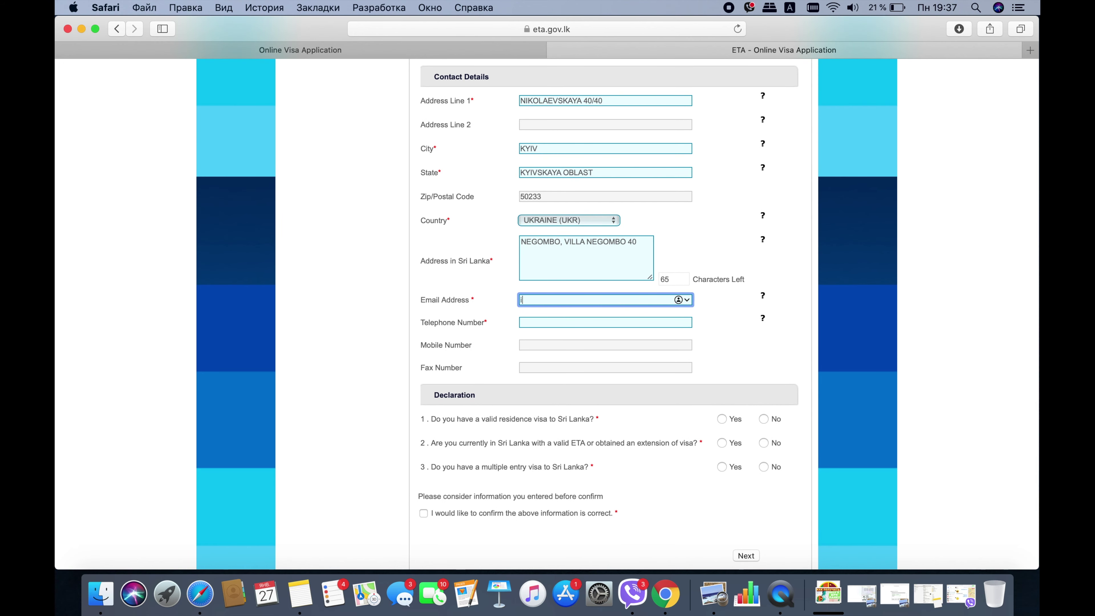
left_click(570, 323)
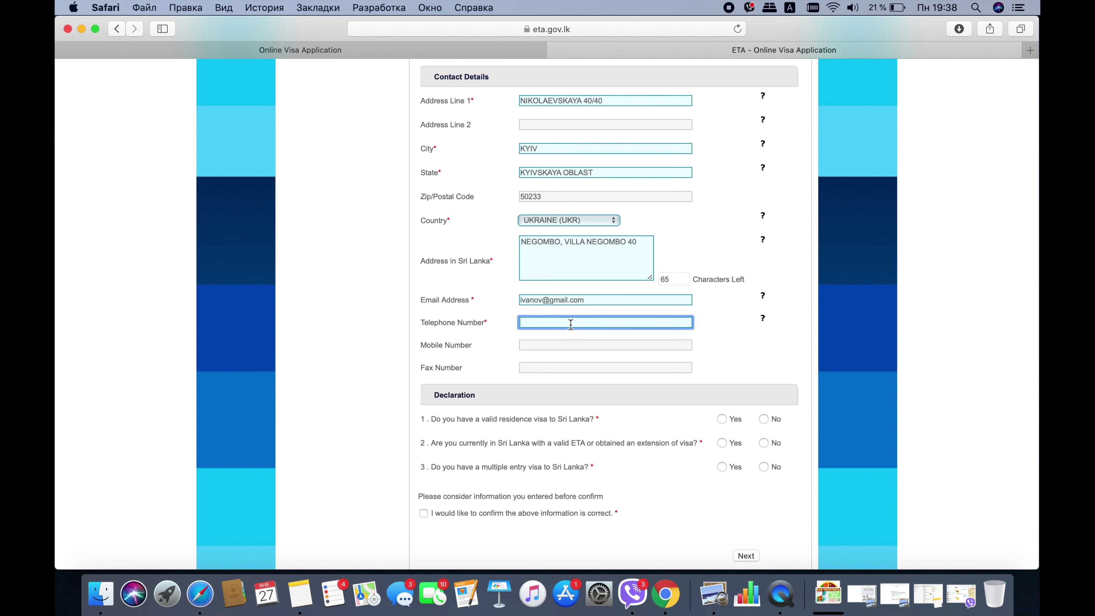
type("+38099999999")
scroll(551, 358, "down", 2)
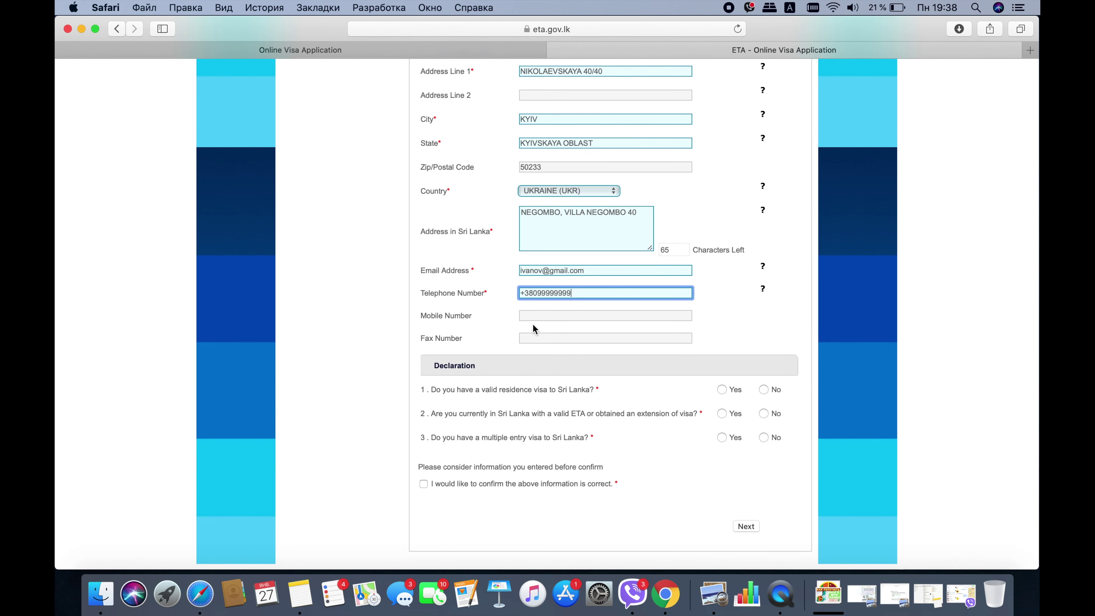
left_click(530, 338)
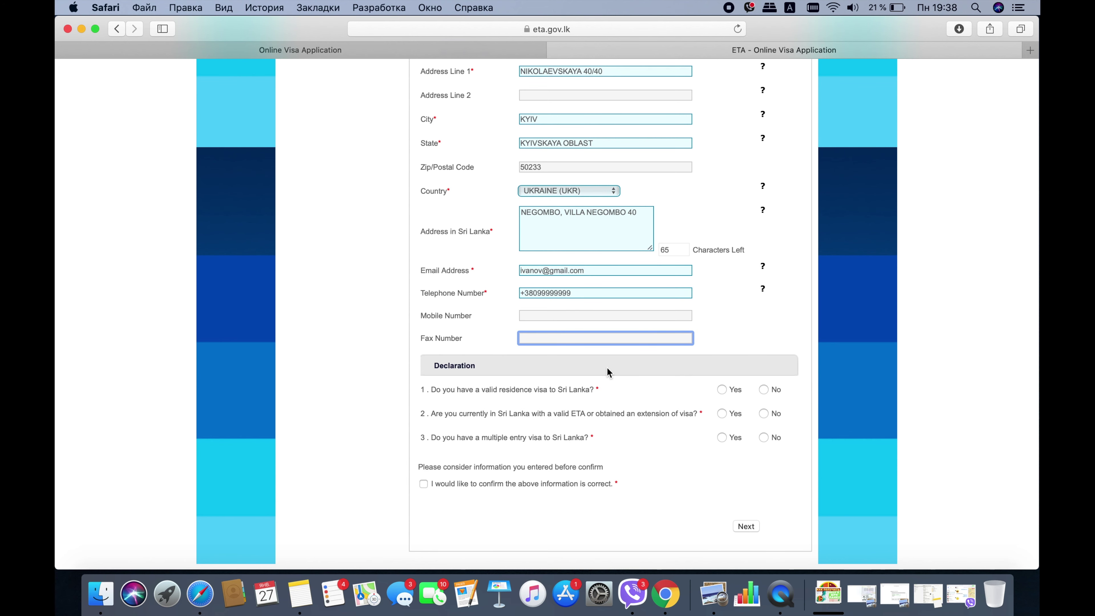
- Answer No to the declaration questions, tick the confirmation box and proceed to Review Information
left_click(765, 389)
left_click(765, 435)
left_click(424, 485)
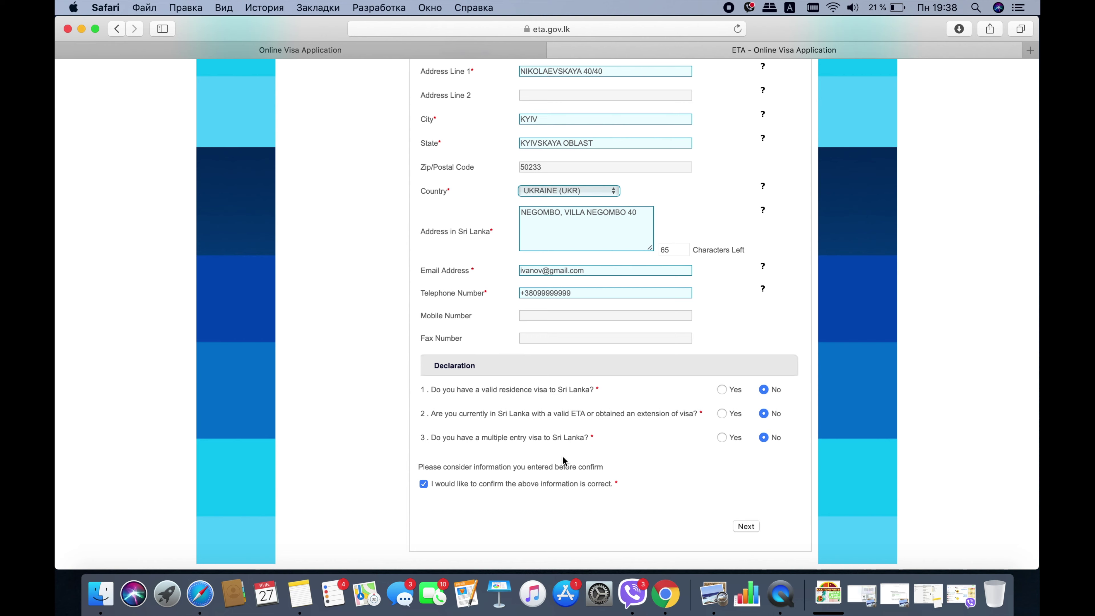
scroll(563, 456, "up", 15)
scroll(562, 456, "down", 15)
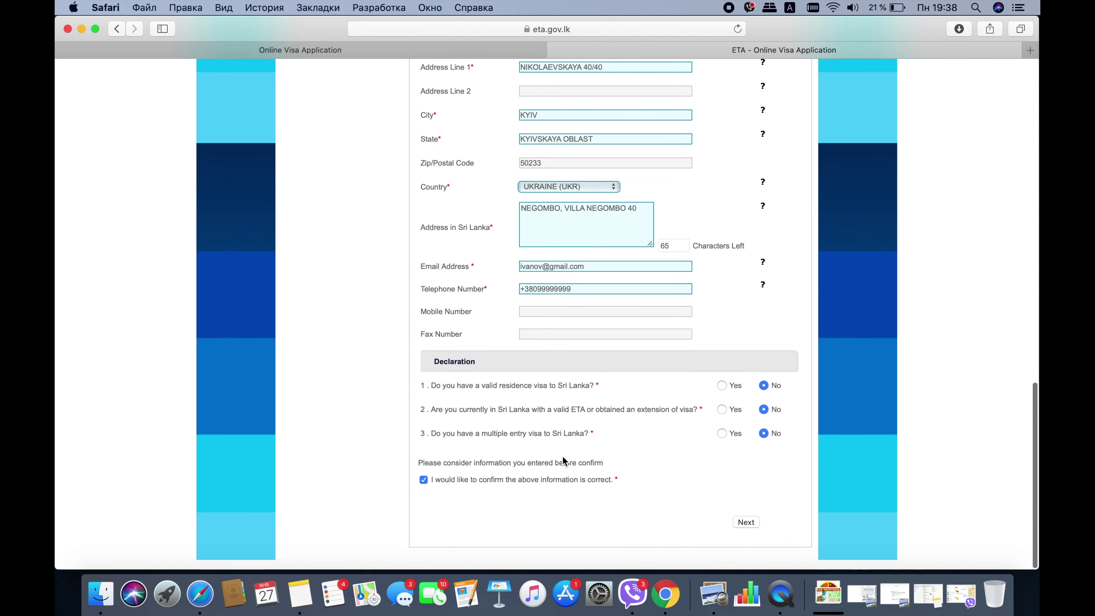
left_click(741, 527)
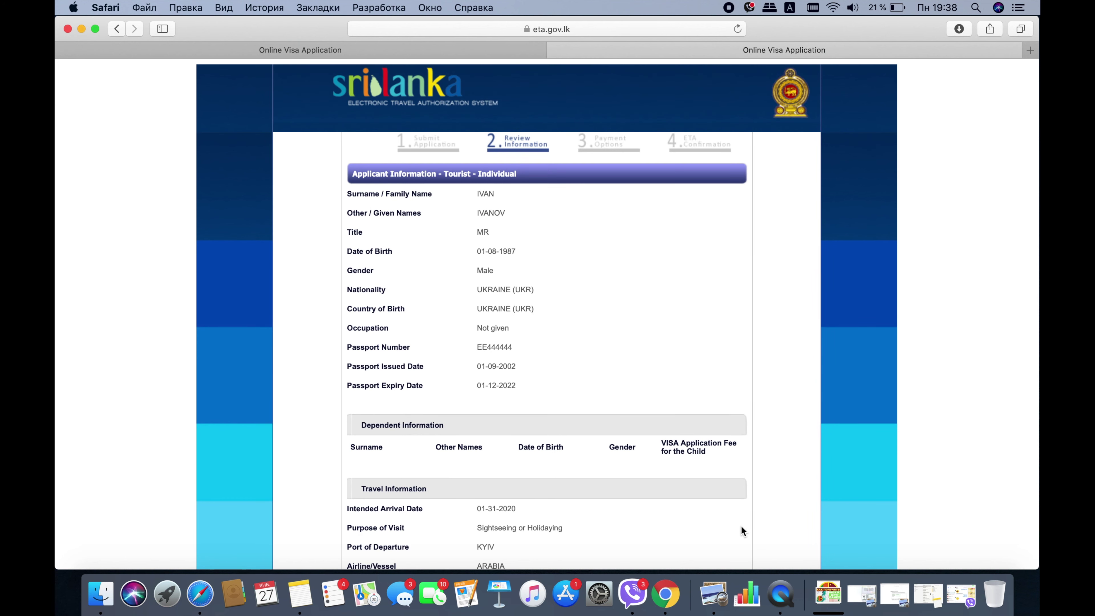
scroll(595, 342, "down", 3)
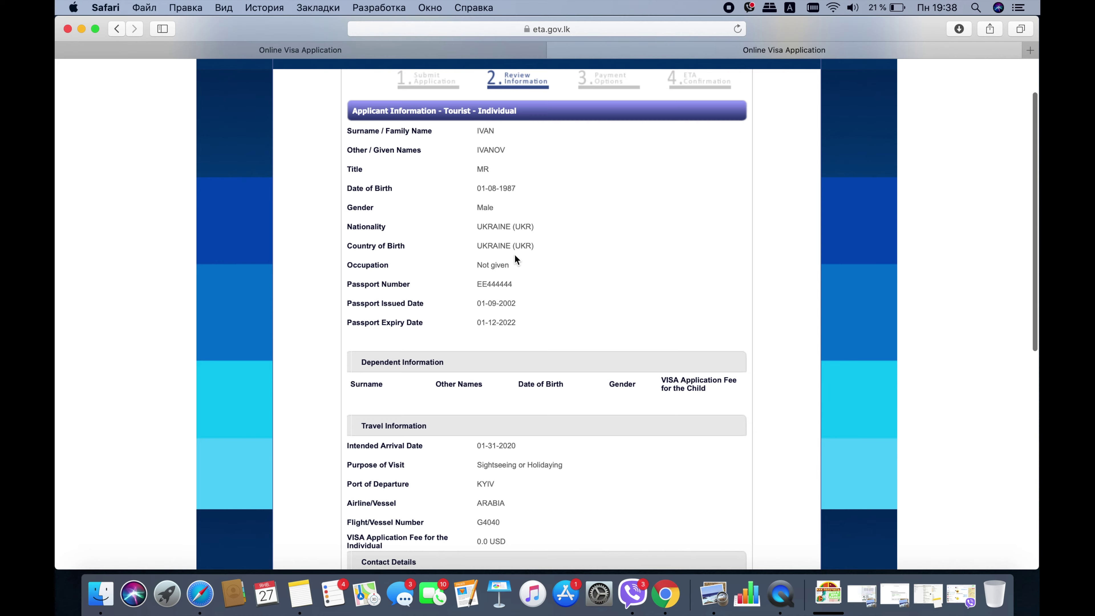
scroll(516, 259, "down", 15)
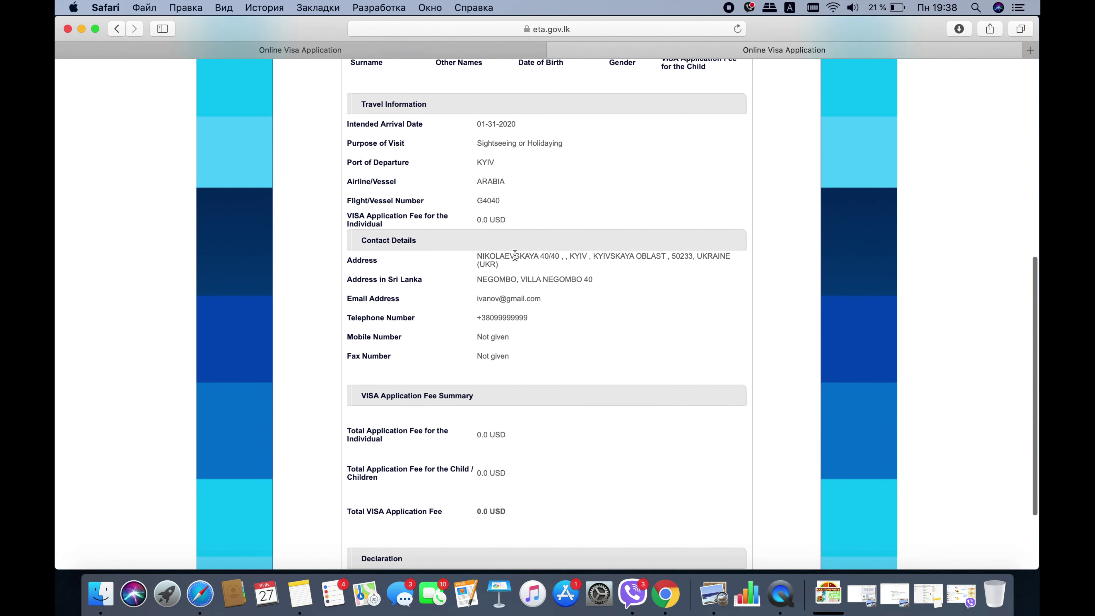
scroll(515, 255, "down", 5)
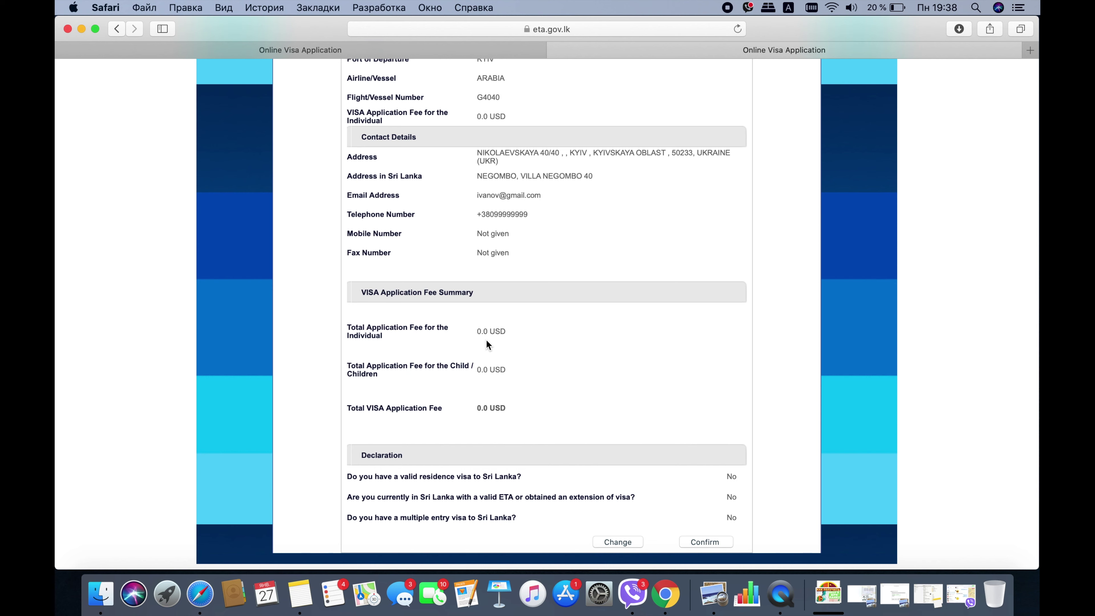
scroll(621, 334, "down", 2)
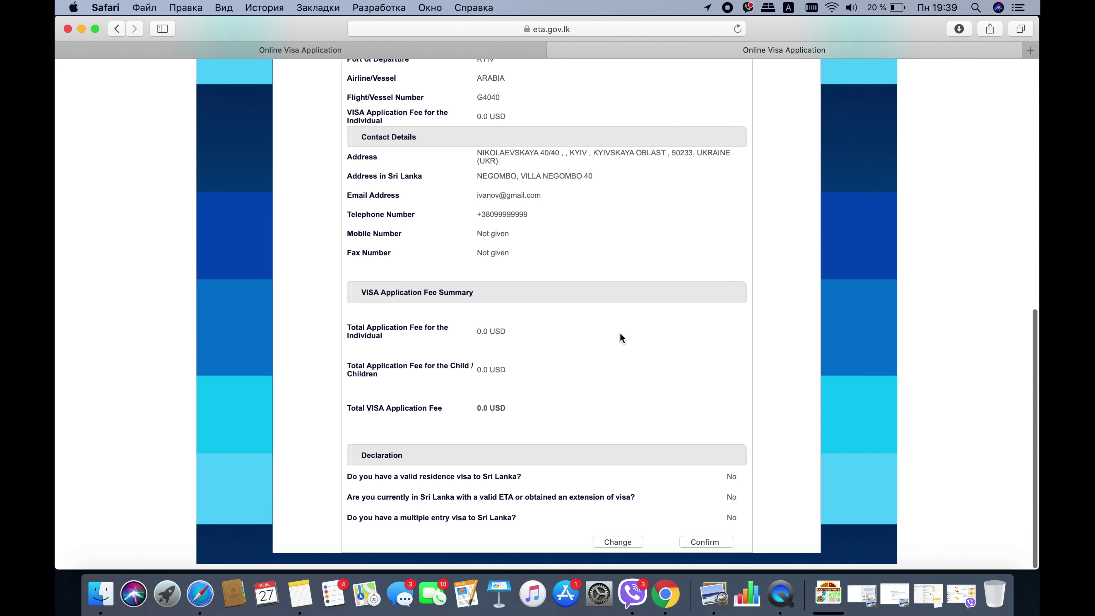
left_click(706, 542)
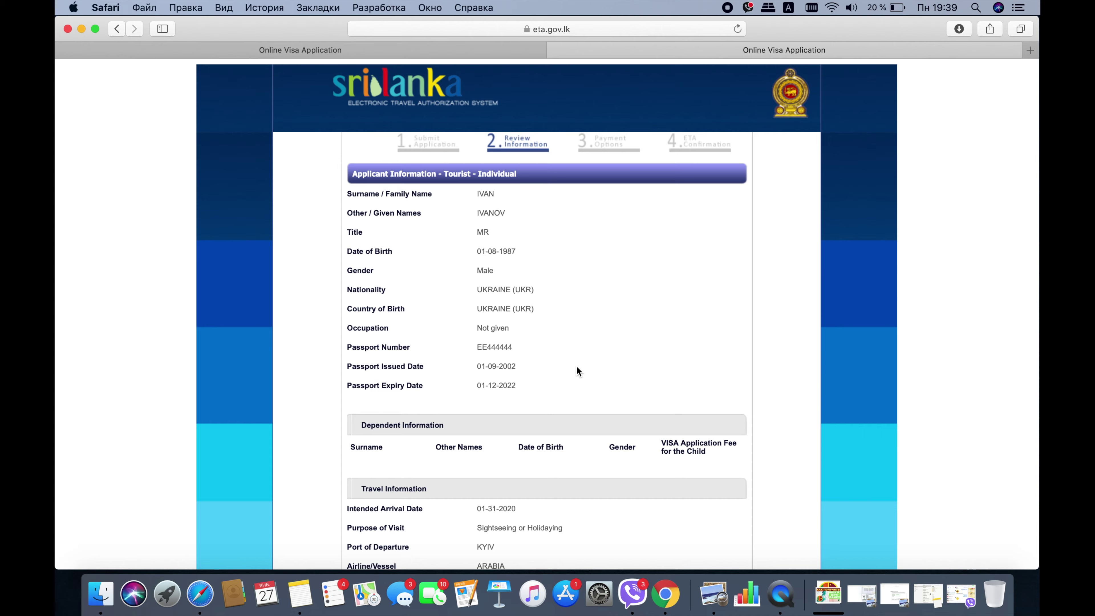
scroll(577, 366, "down", 10)
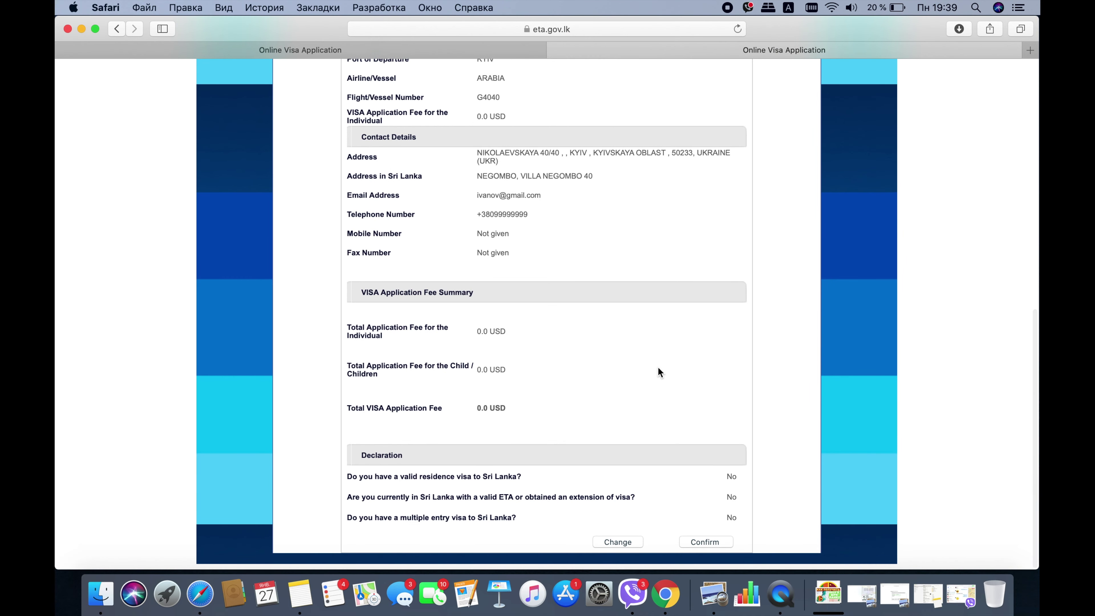
scroll(658, 369, "up", 15)
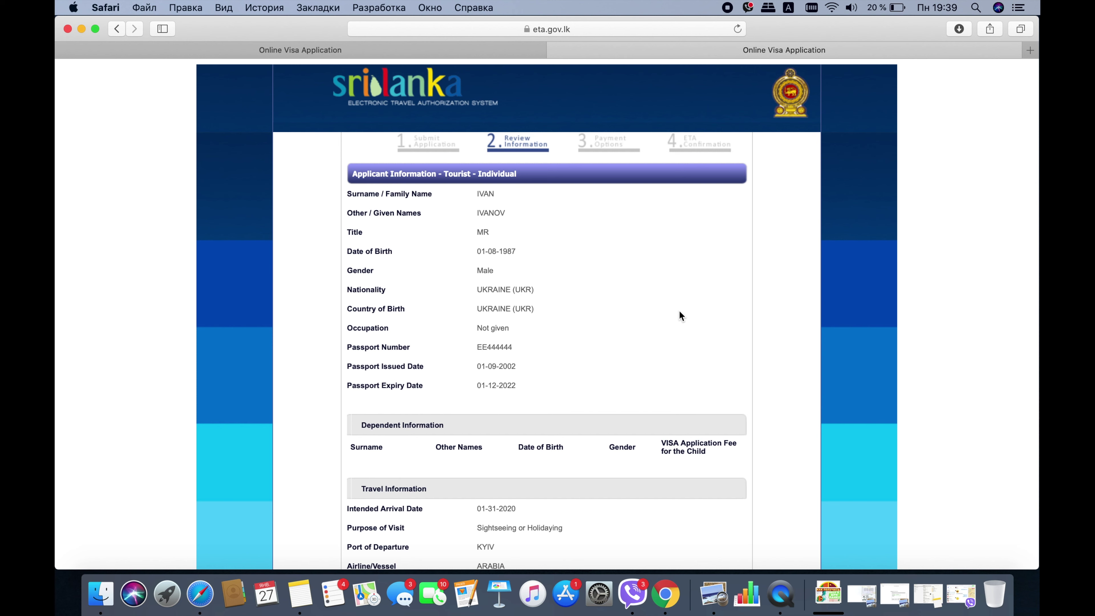
scroll(680, 311, "down", 10)
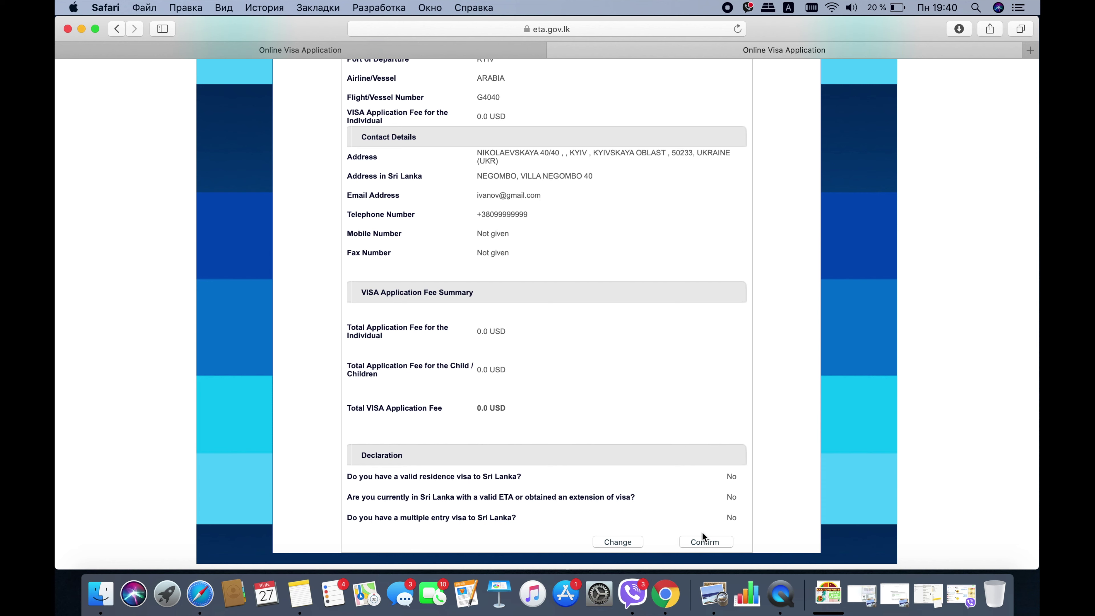
scroll(703, 283, "up", 3)
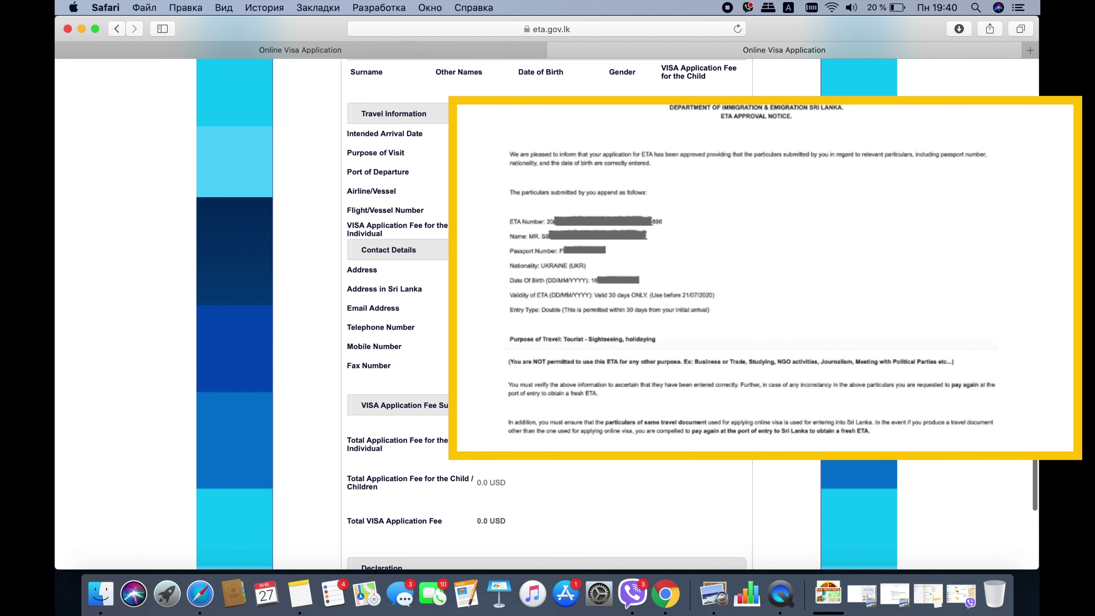